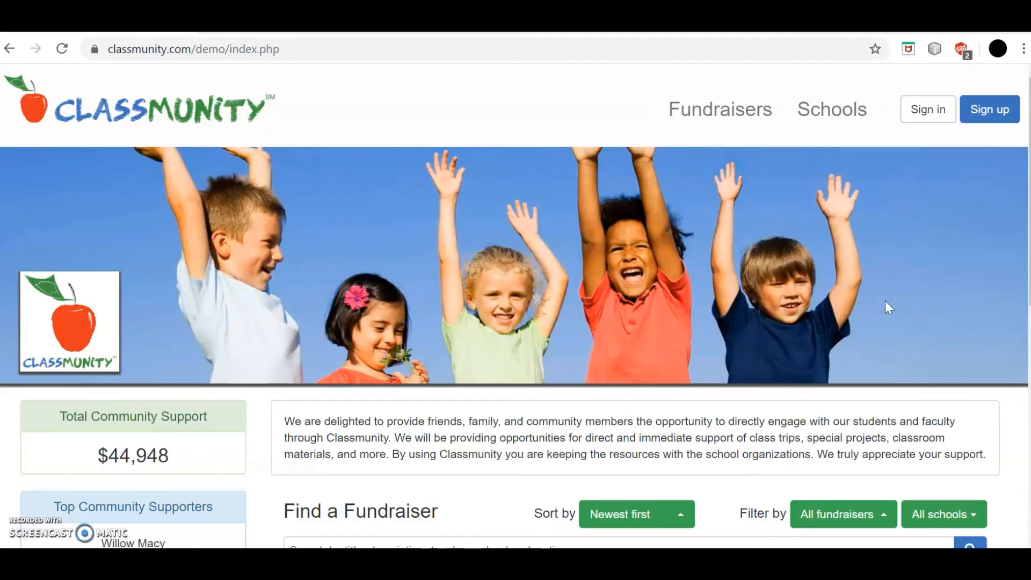
Step: Sign in to Classmunity from the top-right Sign in page using the demo account's email and password
click(924, 120)
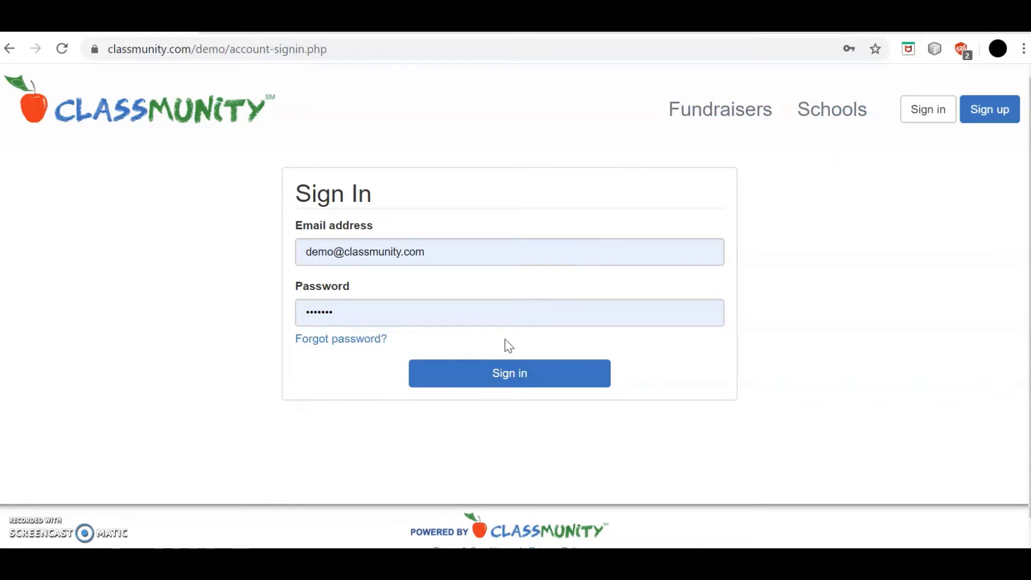
click(516, 386)
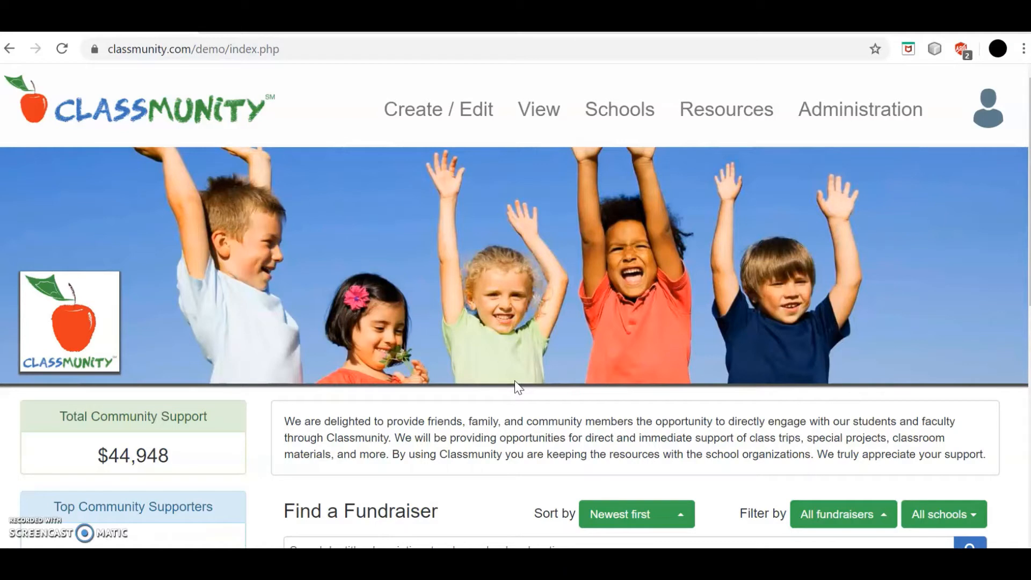
Step: Start a New Fundraiser from the Create / Edit menu and choose the Online Market type
click(427, 112)
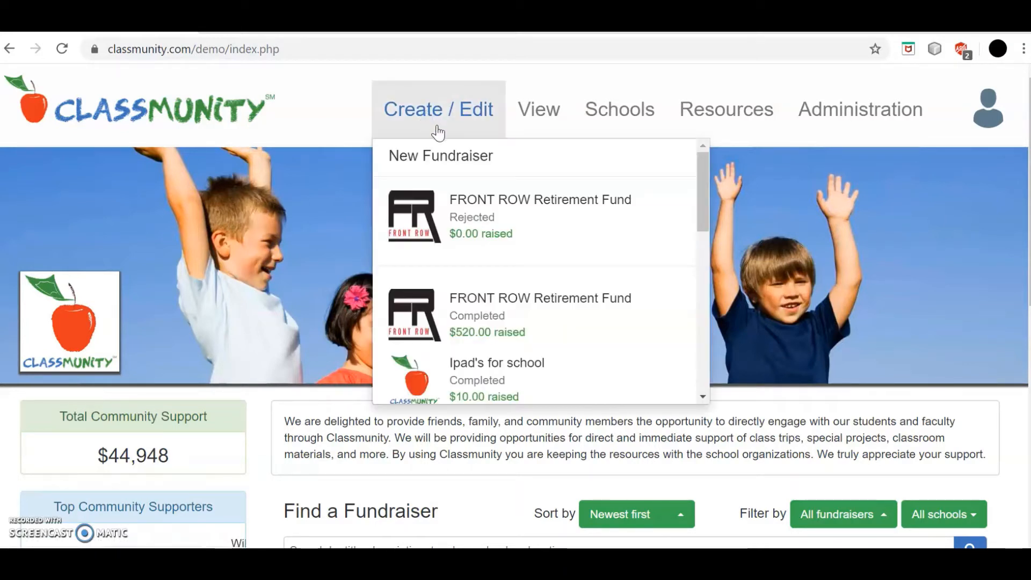
click(454, 152)
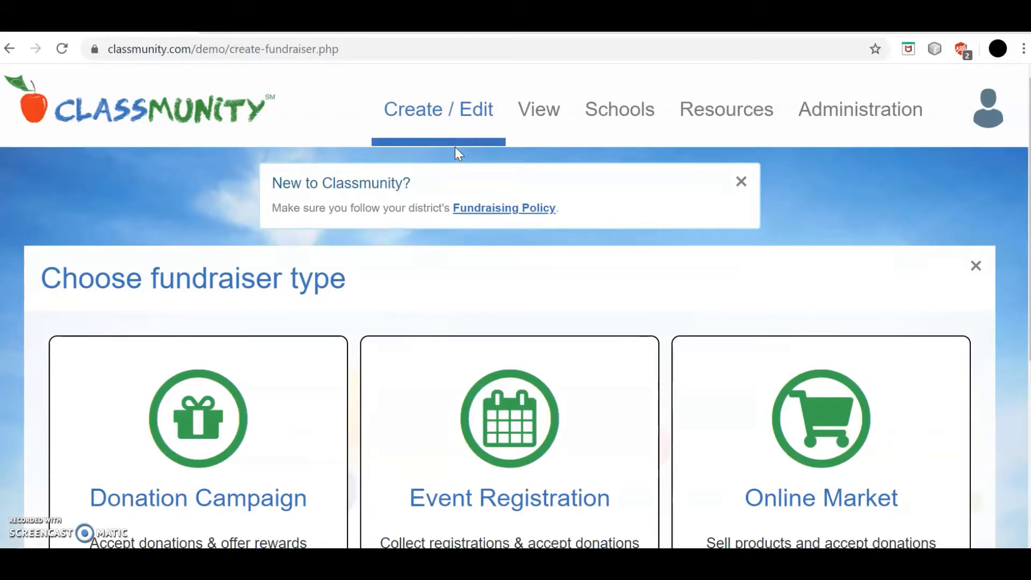
scroll(615, 255, down, 3)
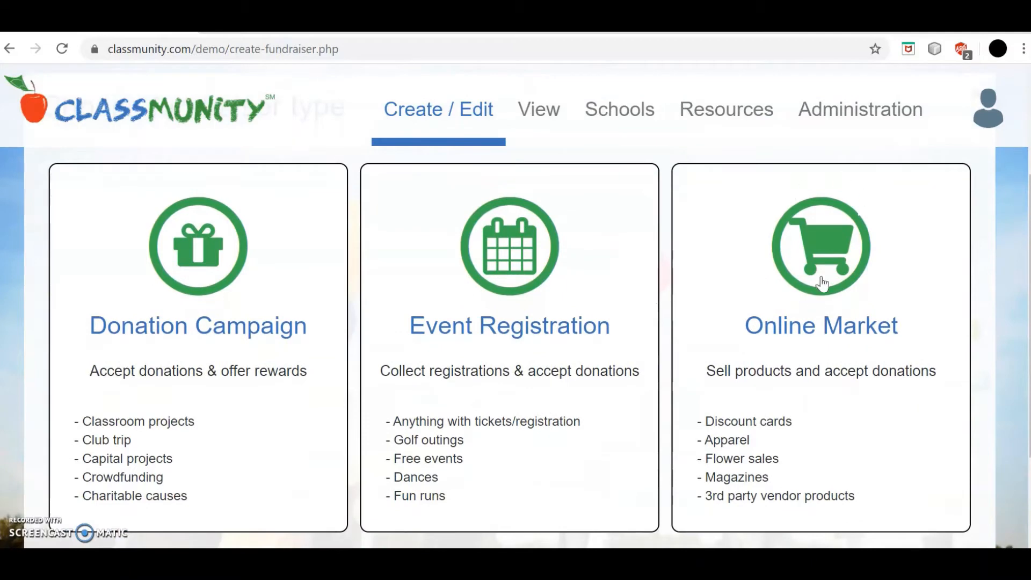
click(817, 287)
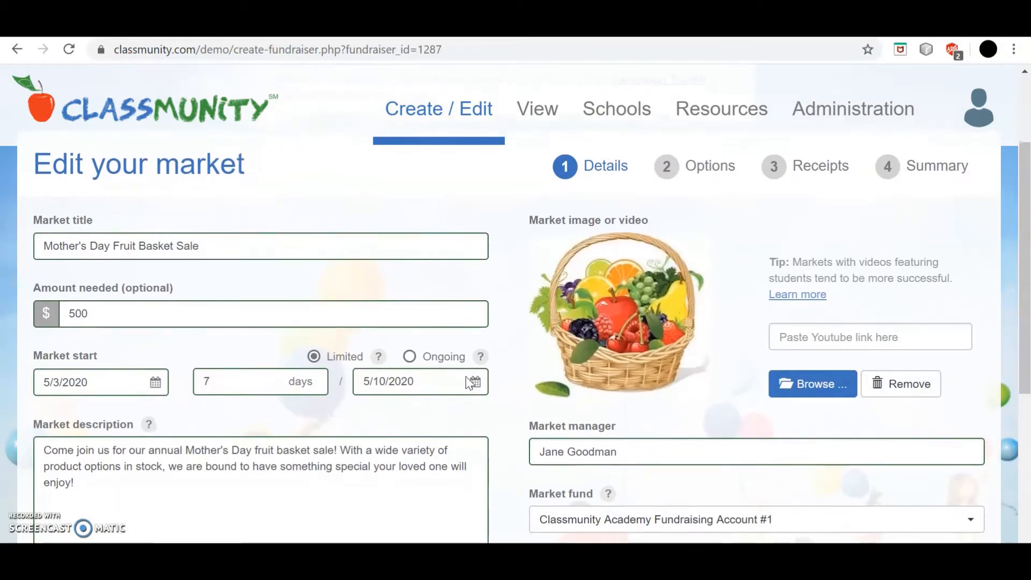
Step: Keep the market details ($500 goal, 5/3–5/10/2020) and continue to the Options step
scroll(469, 383, down, 1)
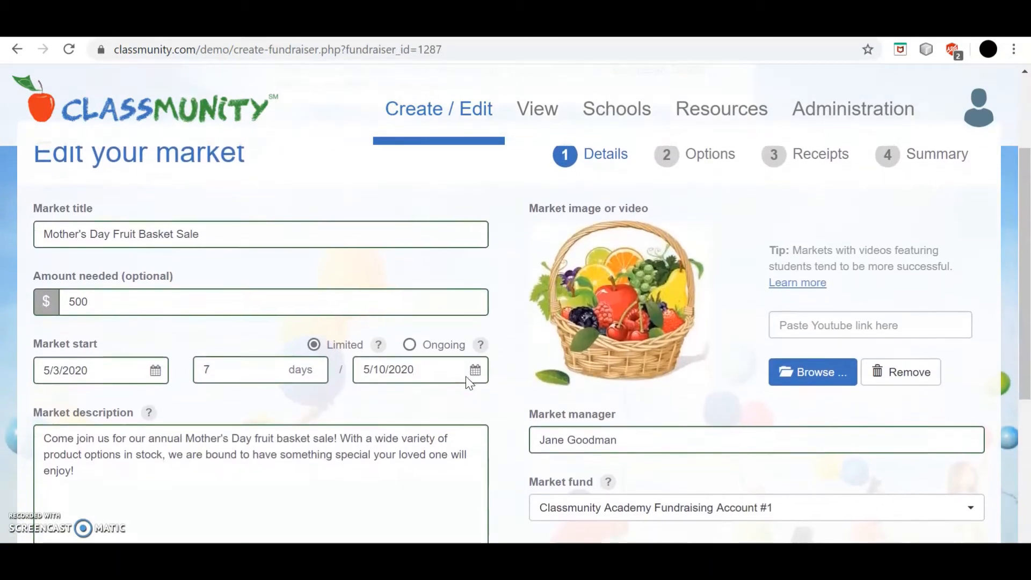
scroll(470, 383, down, 1)
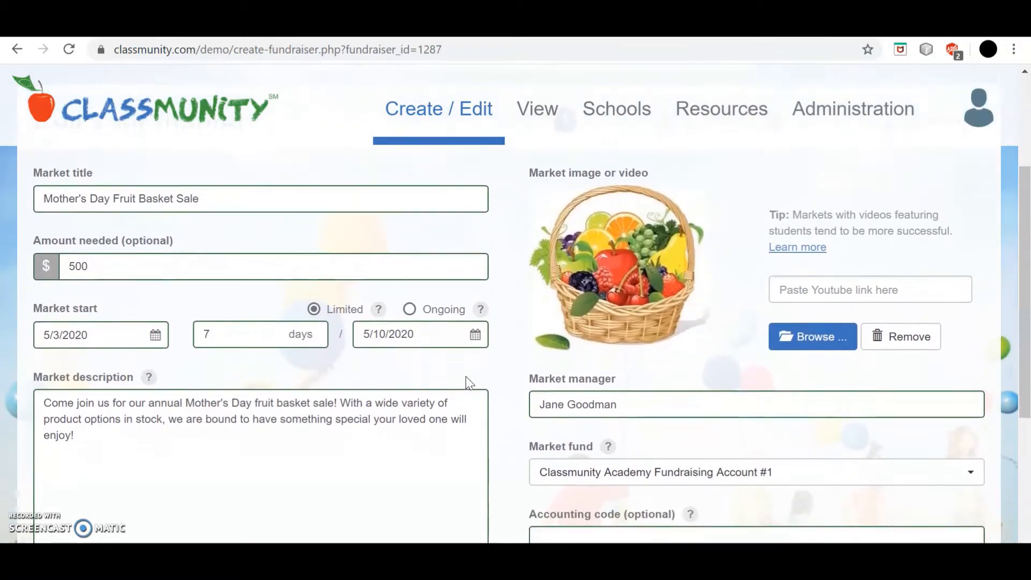
scroll(469, 383, down, 2)
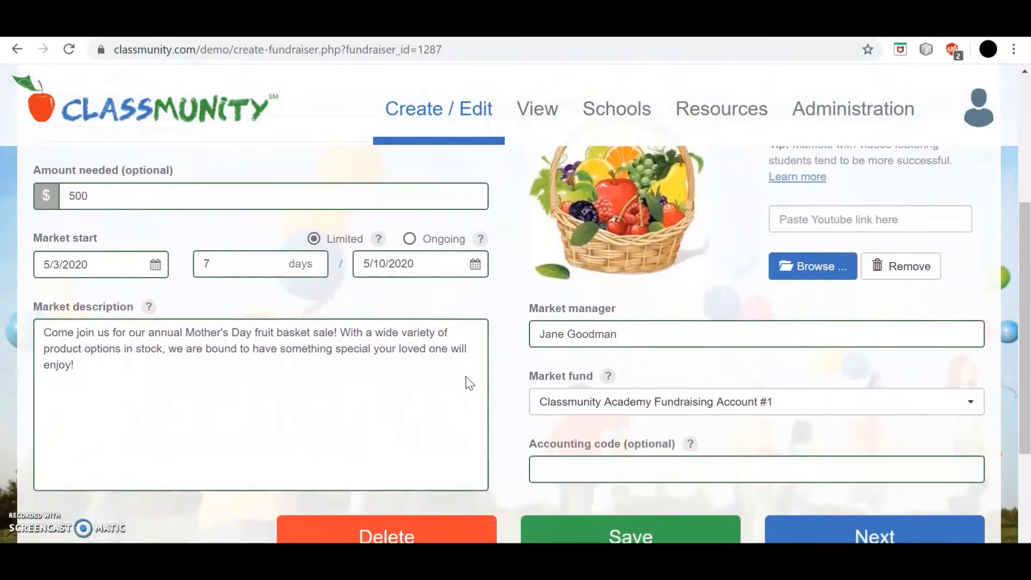
scroll(469, 383, down, 1)
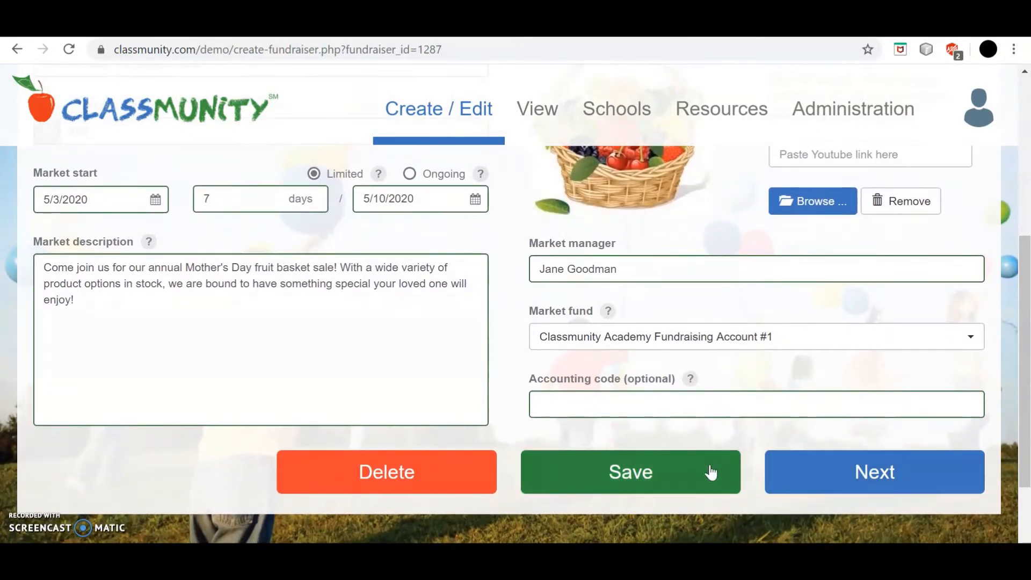
click(813, 479)
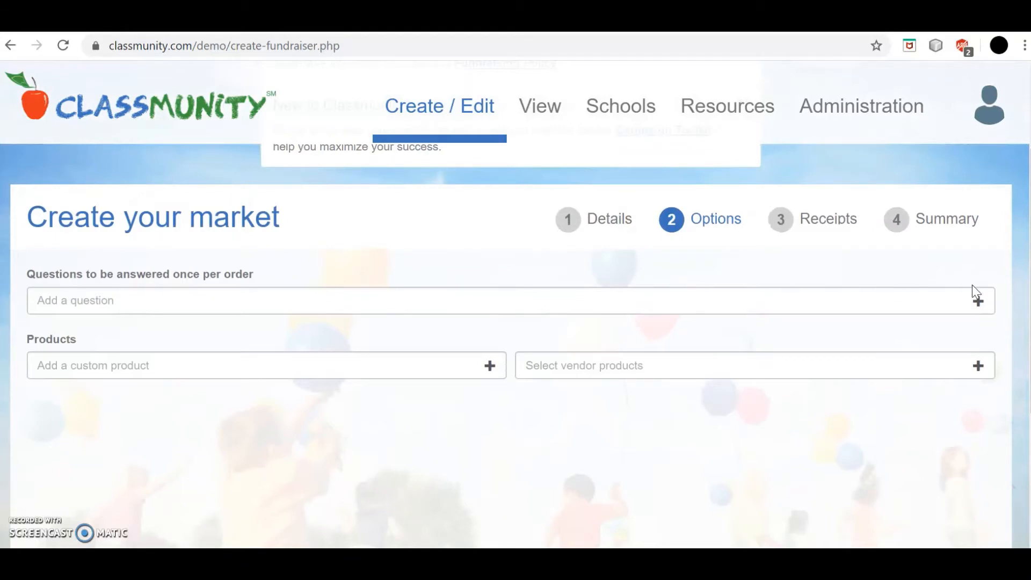
Step: Add the once-per-order question 'What is your phone number?' and open a new custom product form
click(978, 302)
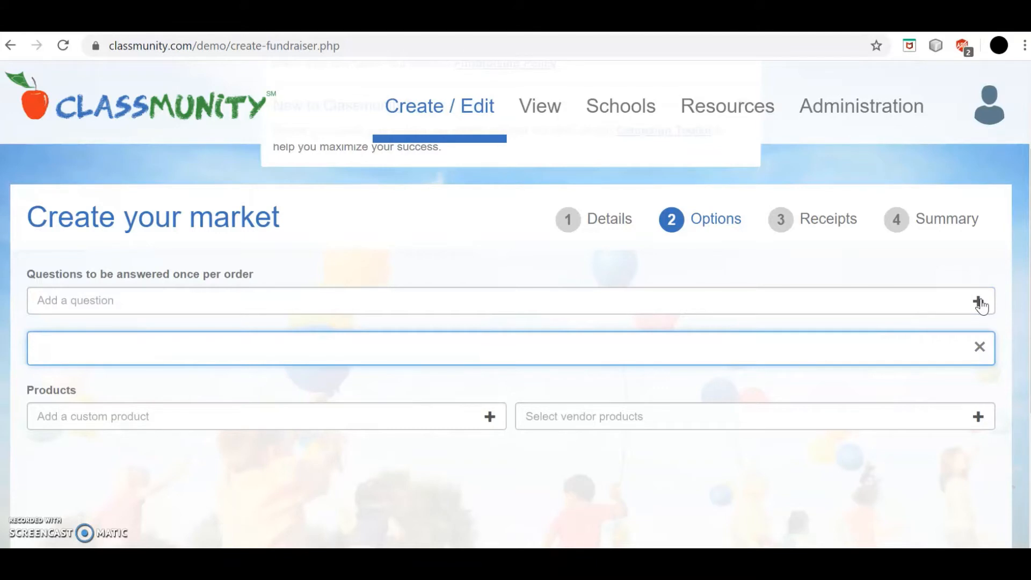
text(What is your)
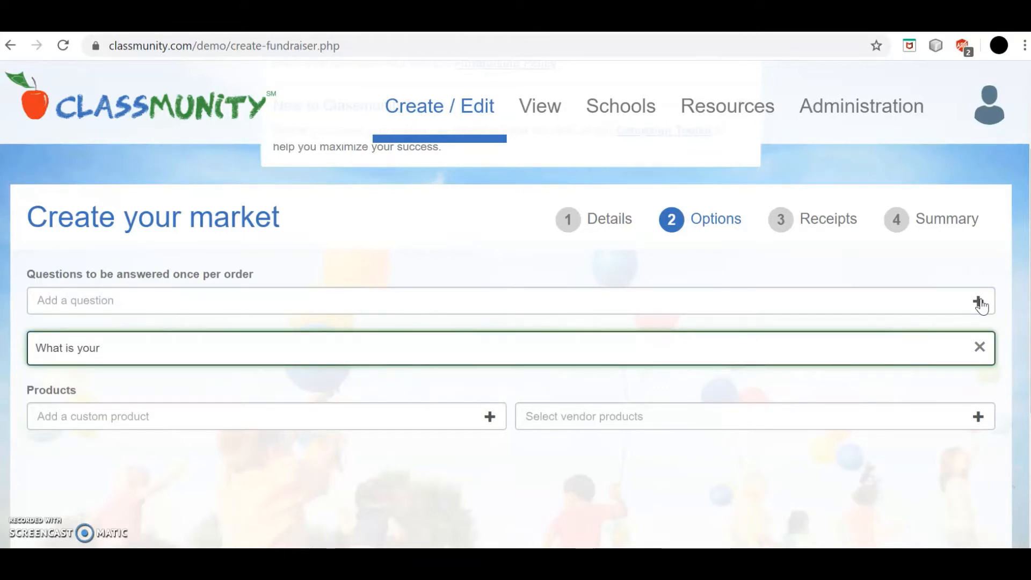
text( phone number?)
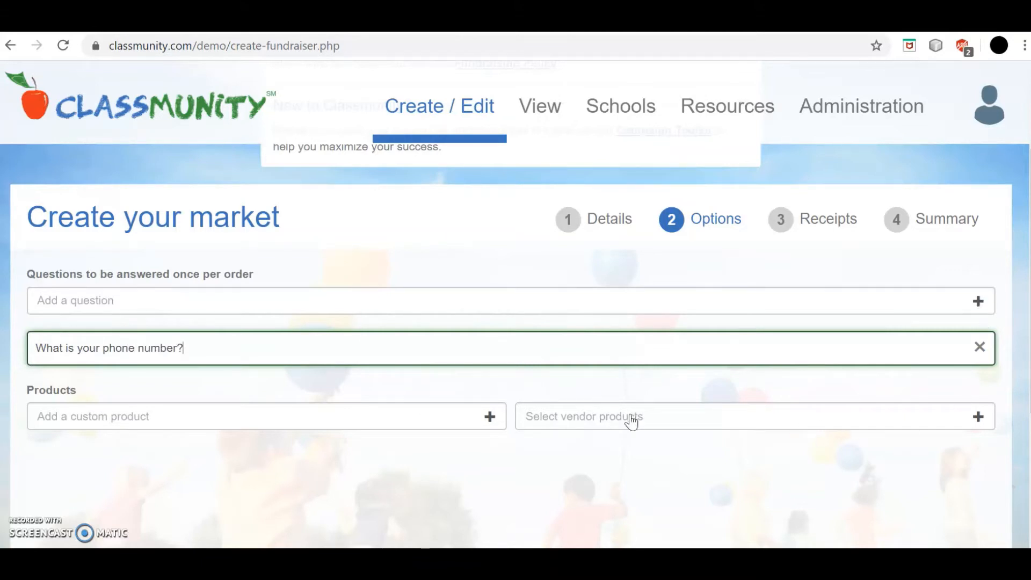
scroll(427, 469, down, 3)
scroll(428, 469, down, 1)
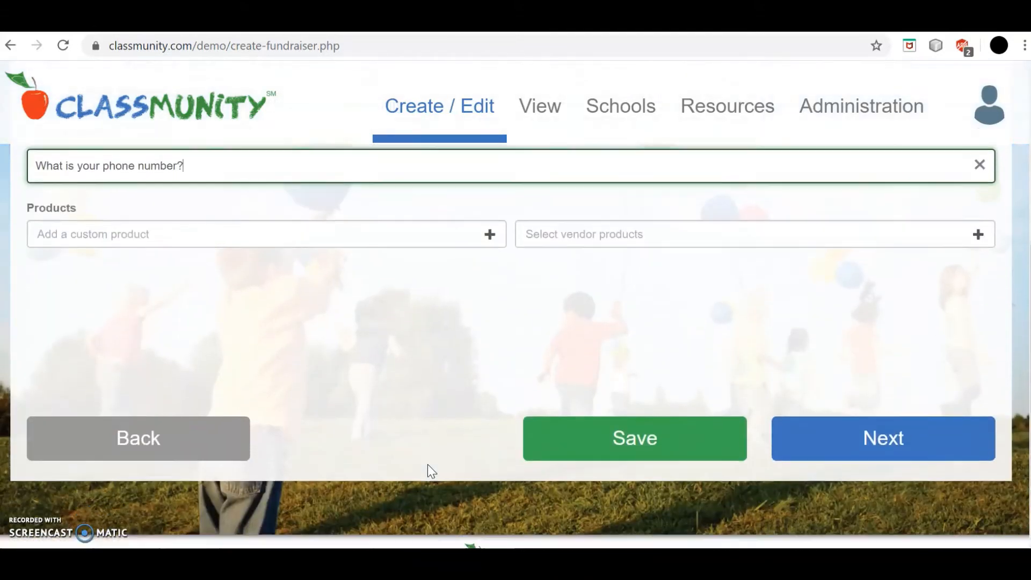
scroll(428, 468, up, 1)
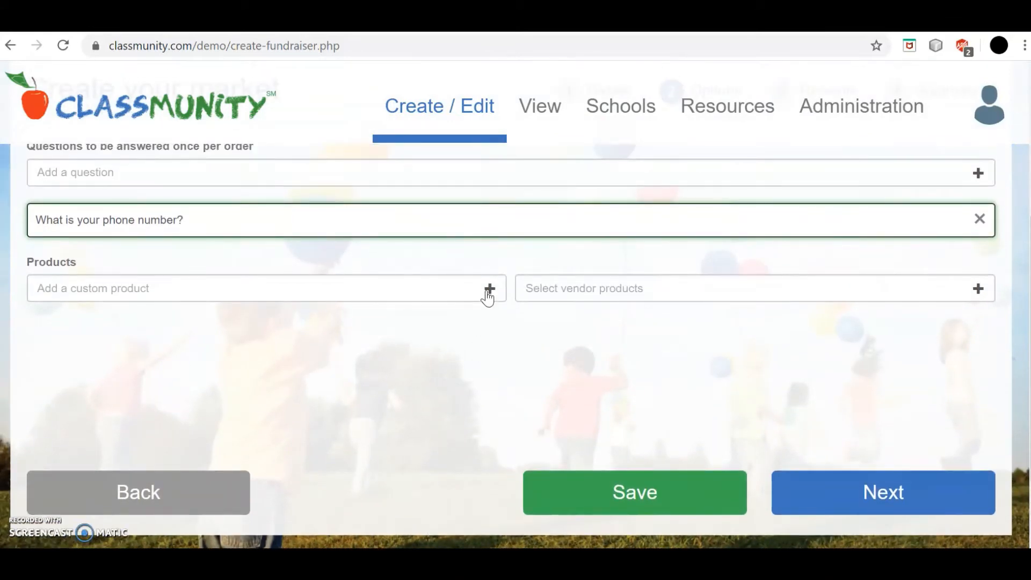
click(488, 288)
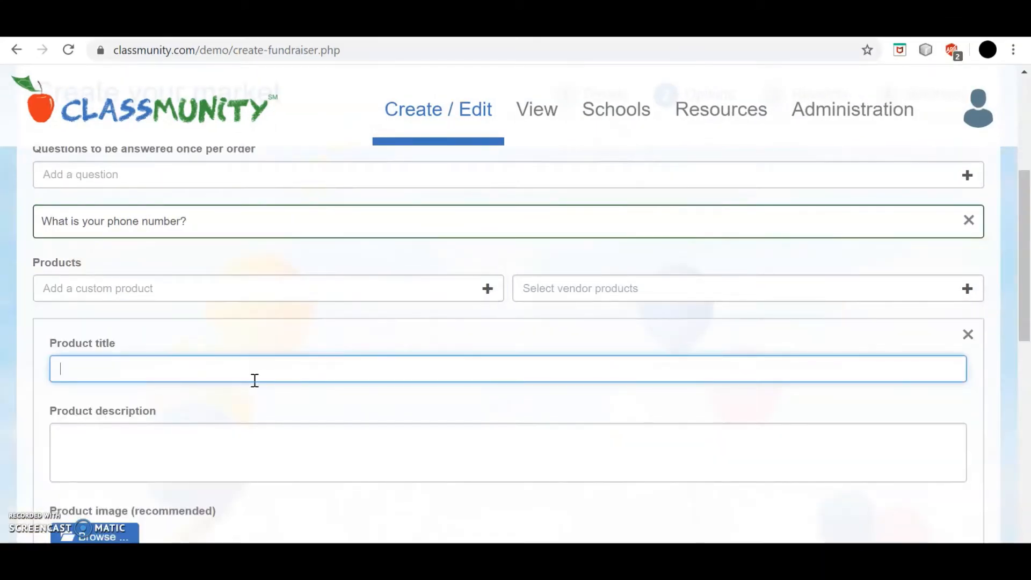
Step: Name the product 'Small Fruit Basket', add its value-sized description, and attach the S Fruit image
text(Small Fruit Basket)
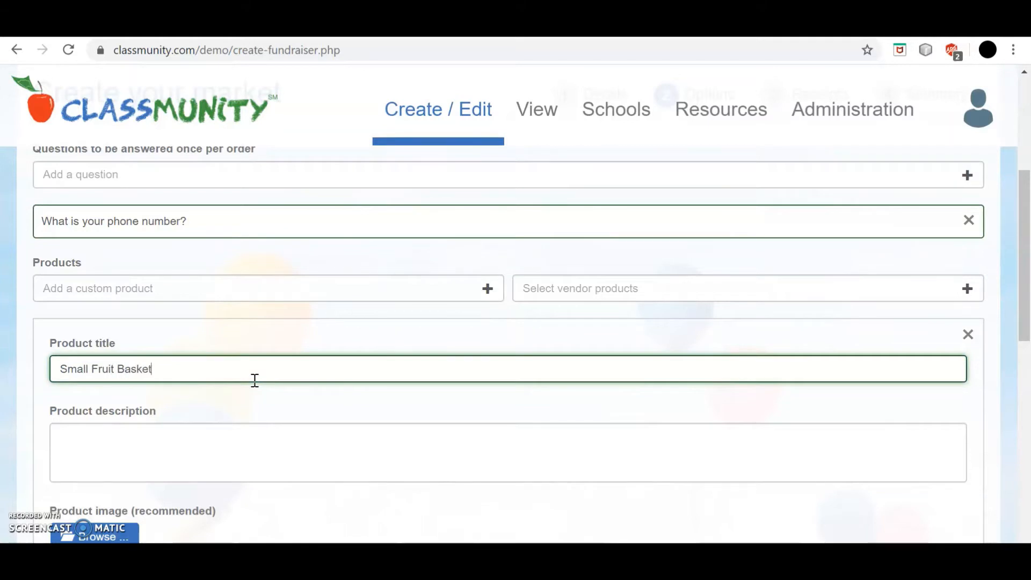
key(Tab)
text(A val)
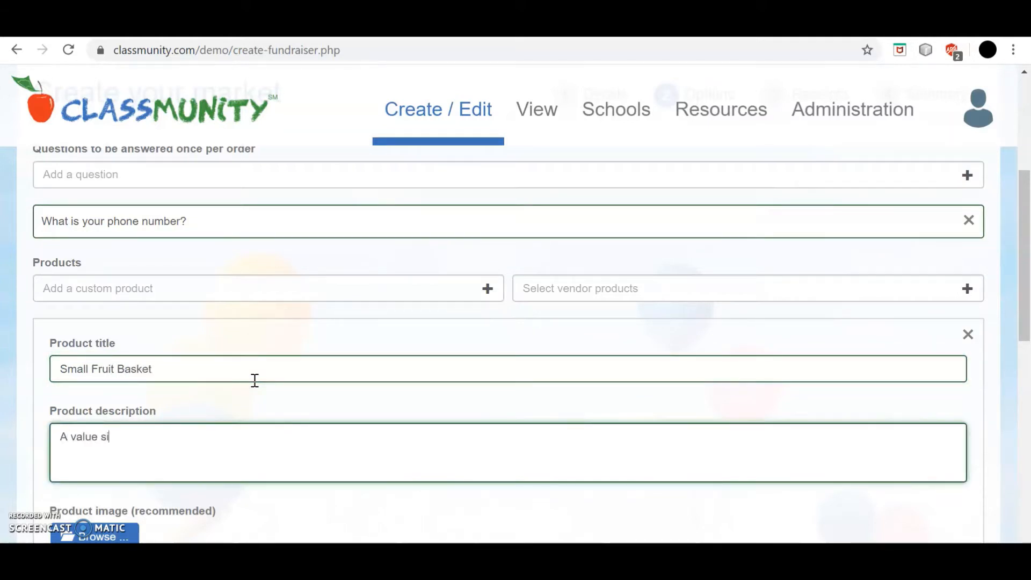
text(ue sized fruit basket that en)
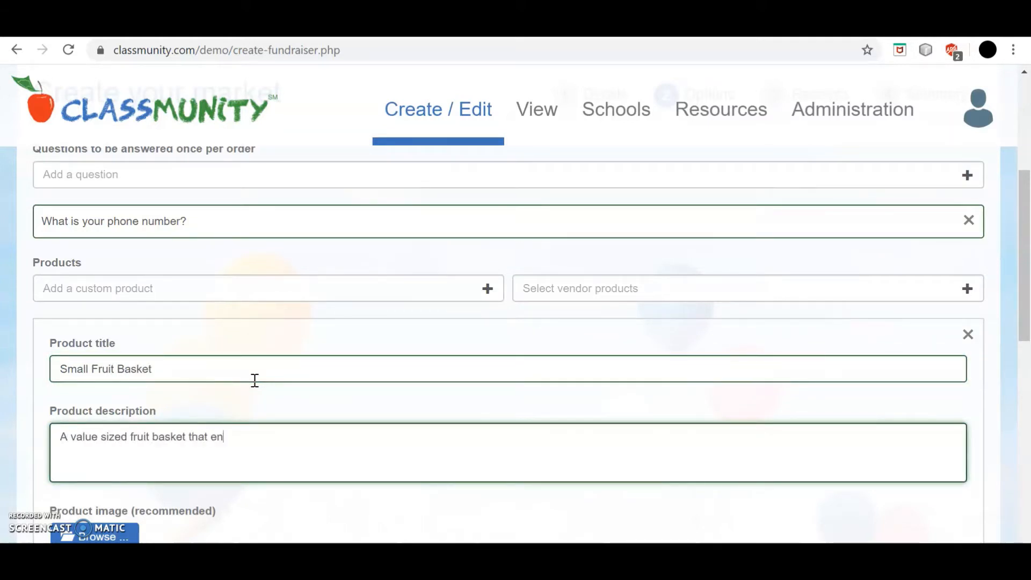
text(sures that you )
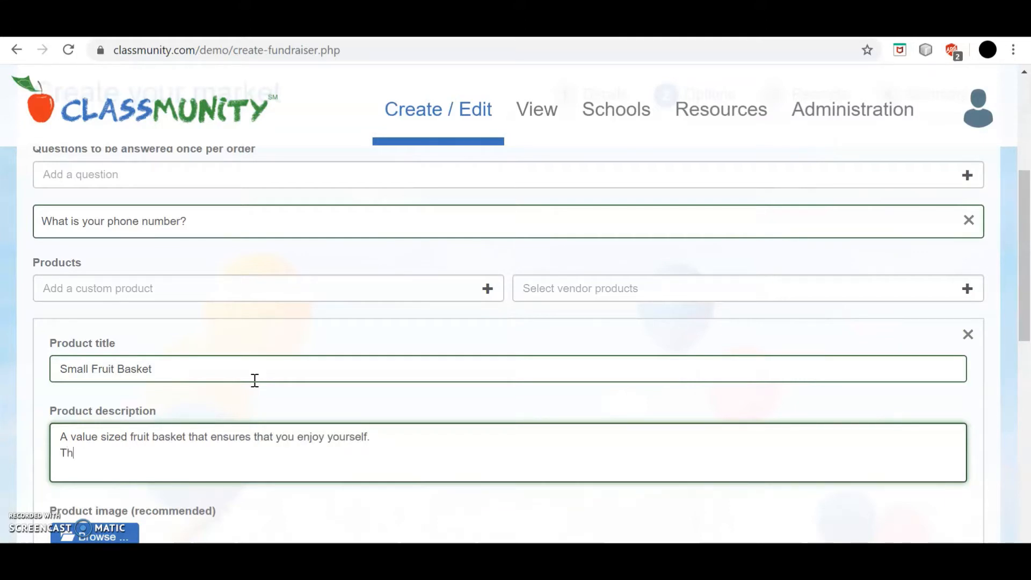
text(enjoy yourself. The small fruit basket cont)
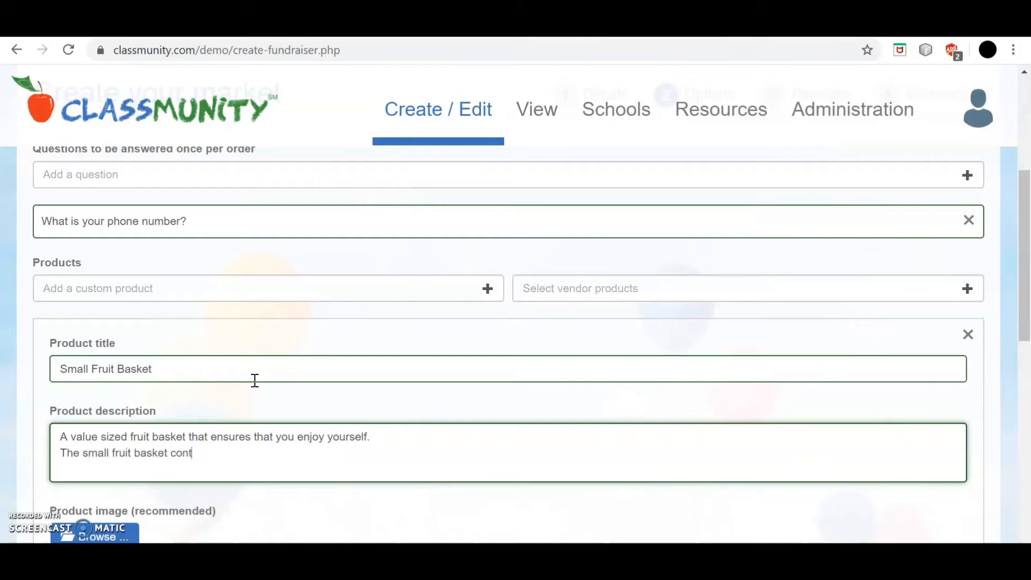
text(ains nine assorted fruits.)
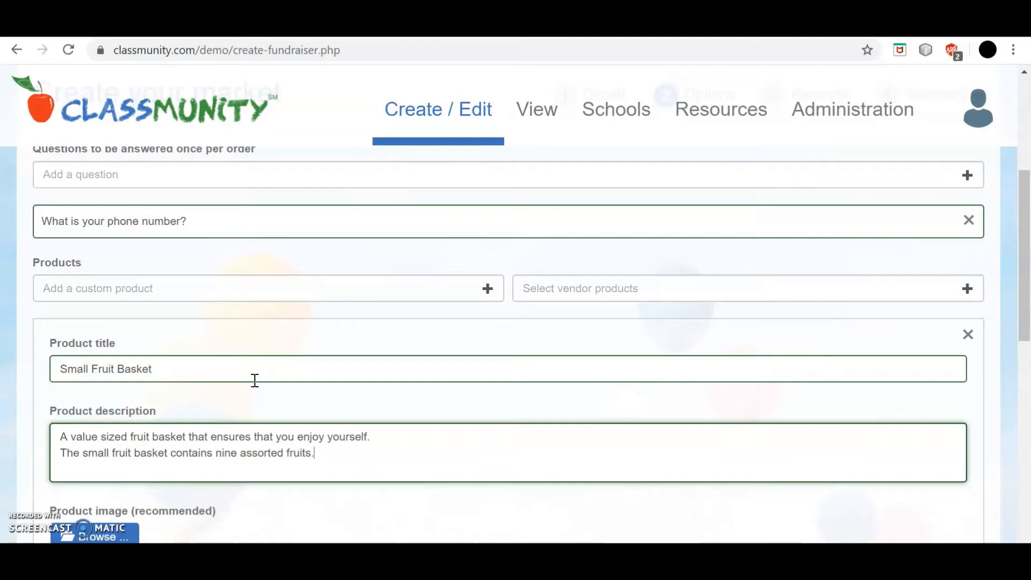
scroll(255, 380, down, 3)
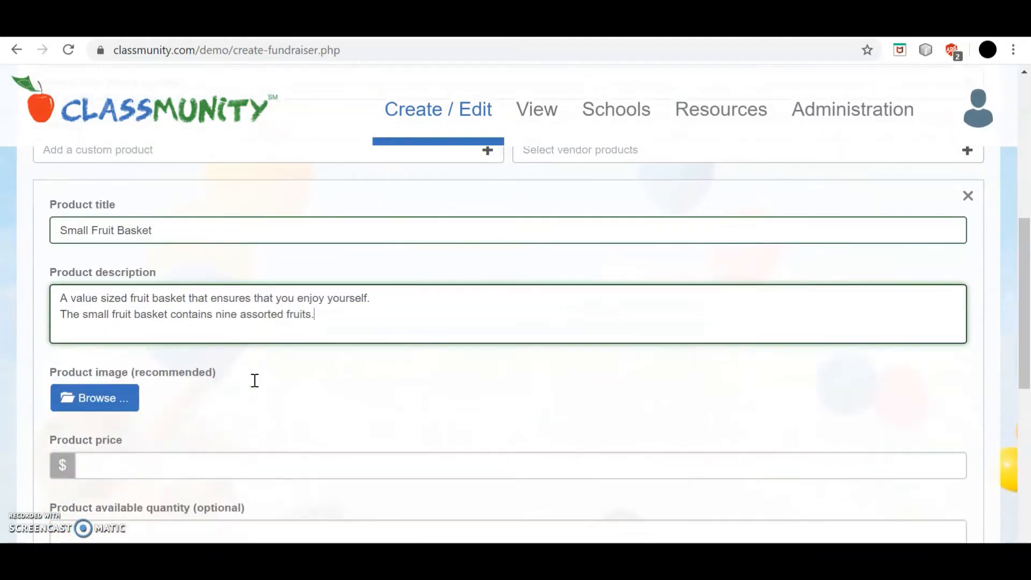
click(103, 397)
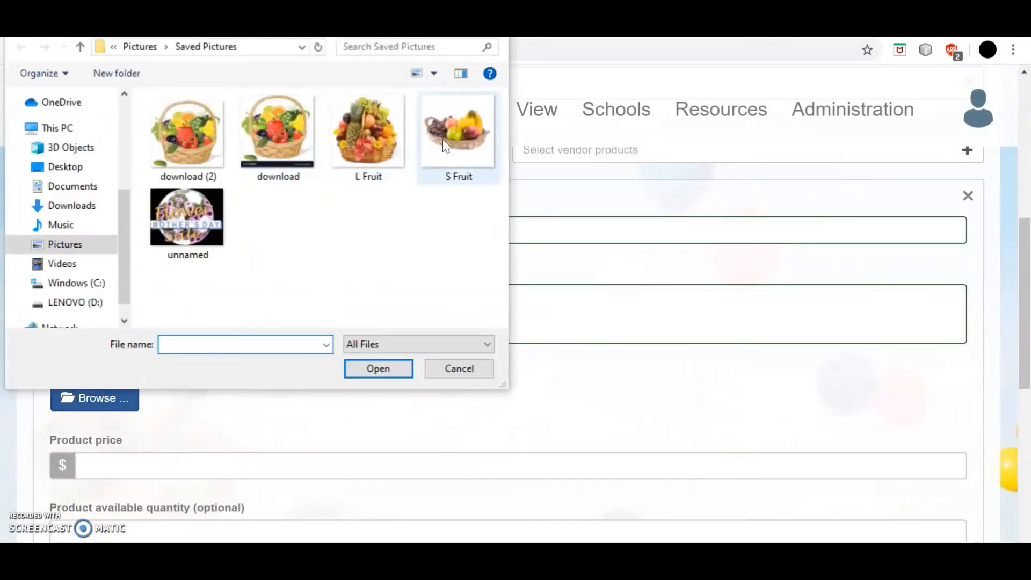
double_click(455, 137)
Step: Price the Small Fruit Basket at $20, require a shipping address, and add a second product form
scroll(472, 400, down, 4)
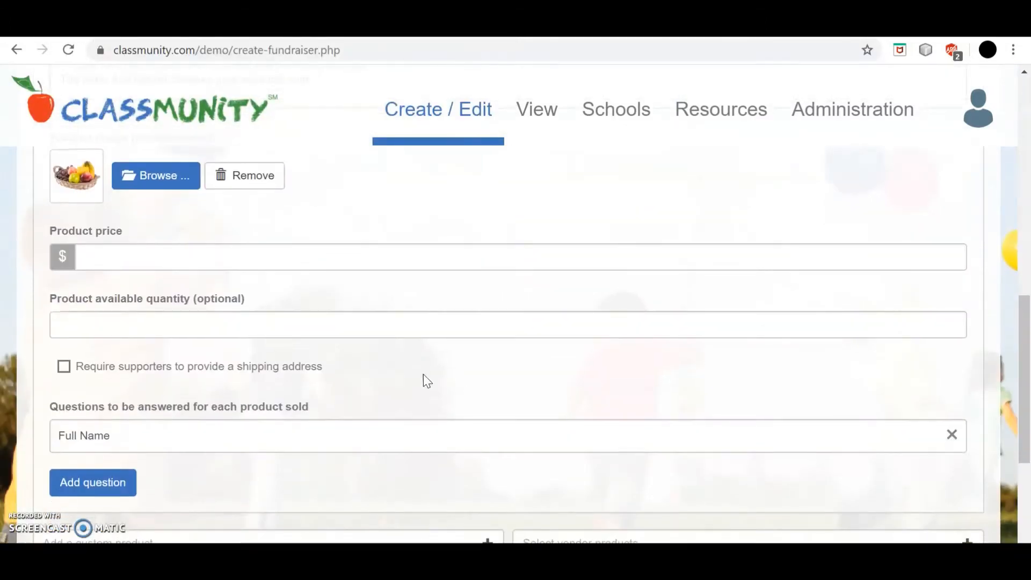
click(245, 256)
text(20)
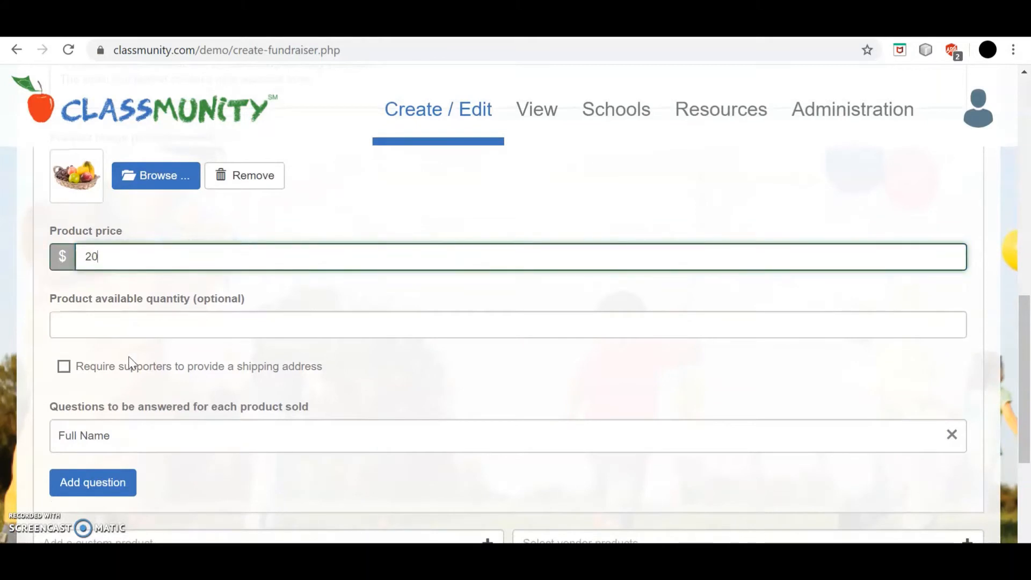
click(64, 367)
scroll(305, 320, down, 2)
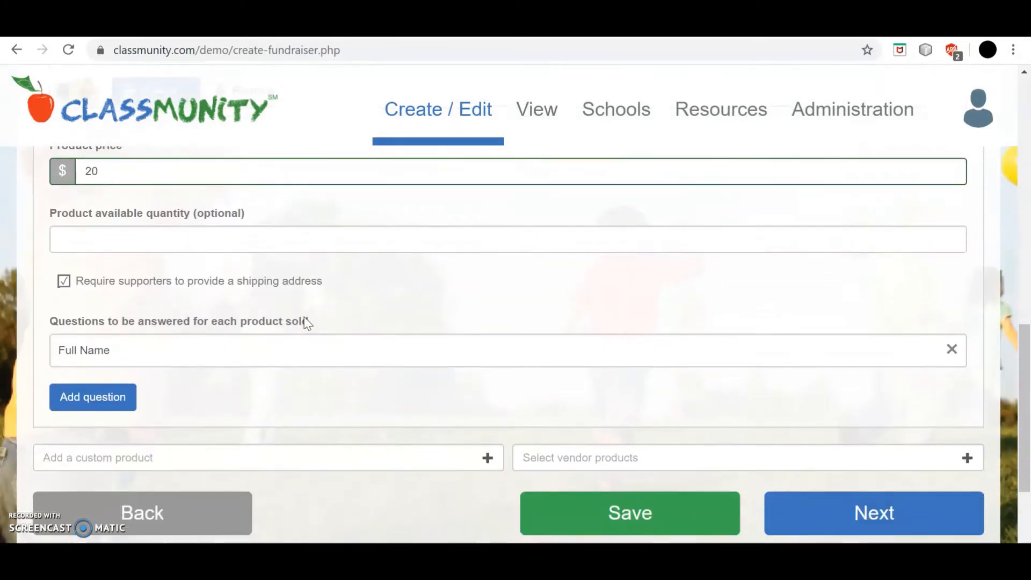
click(487, 457)
scroll(271, 376, down, 4)
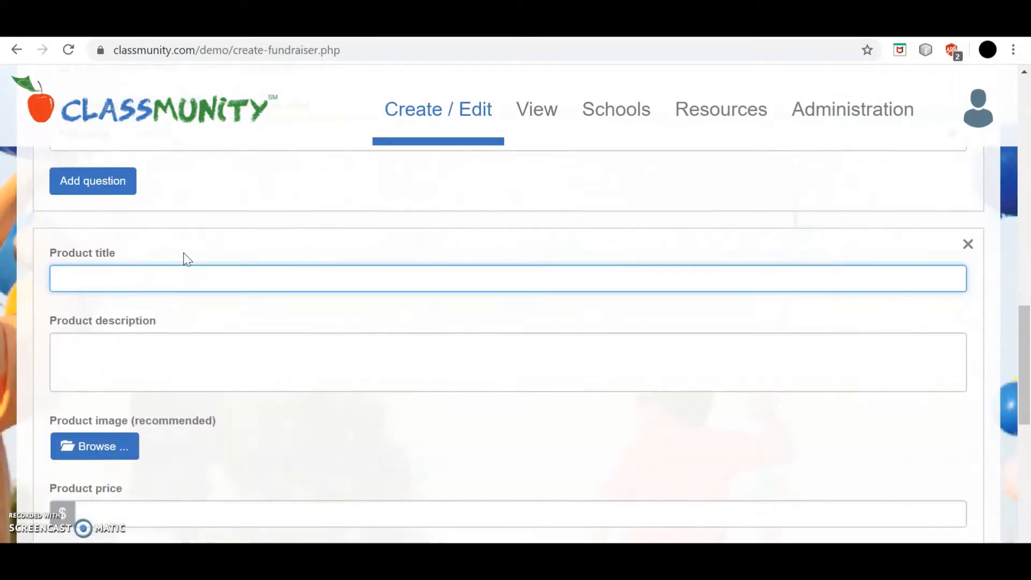
Step: Title the second product 'Large Fruit Basket' with a two-line description mentioning 20 assorted fruits
click(179, 279)
text(Large Fruit )
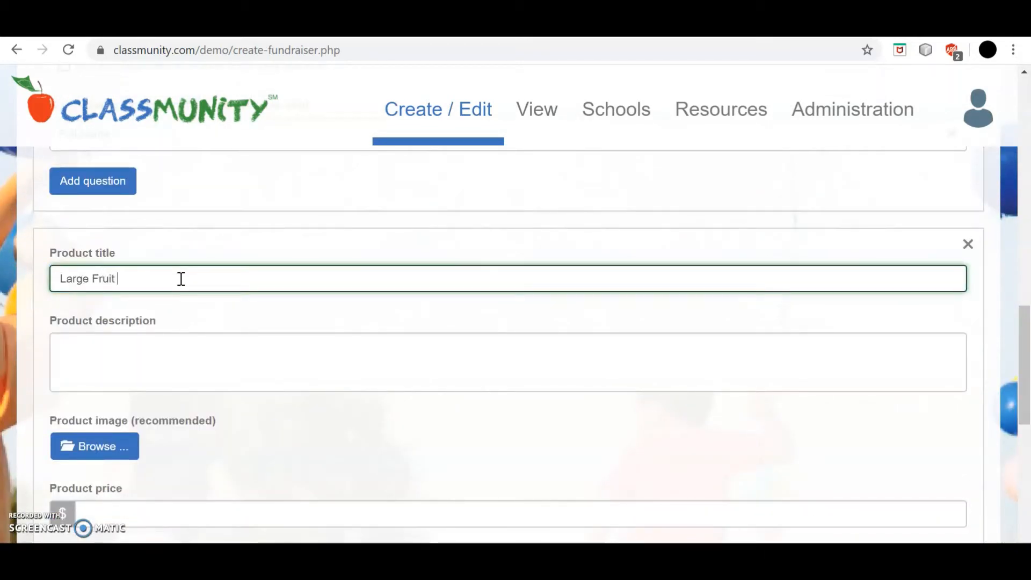
text(Basket)
key(Tab)
text(T)
key(BackSpace)
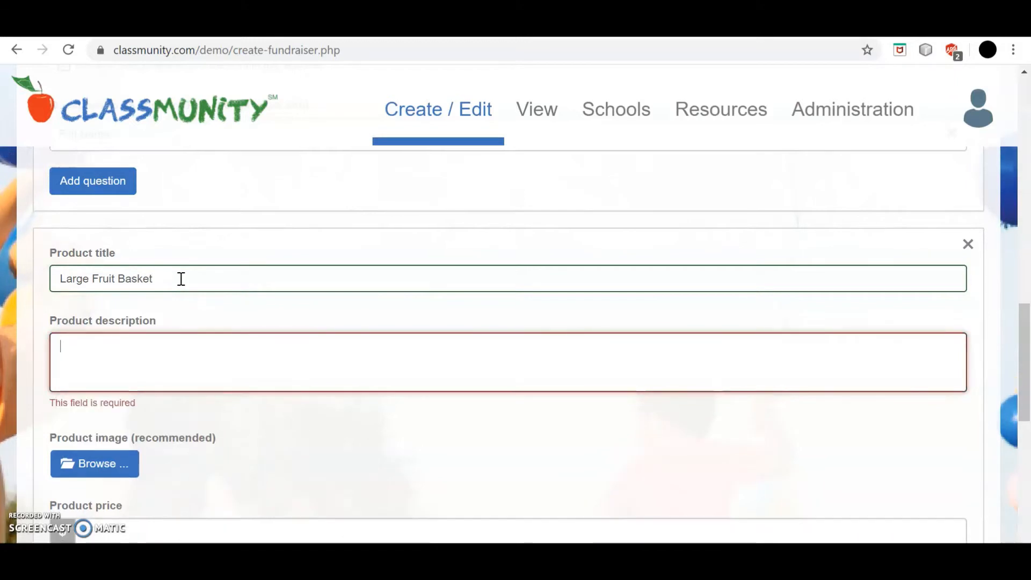
text(A variety pack o)
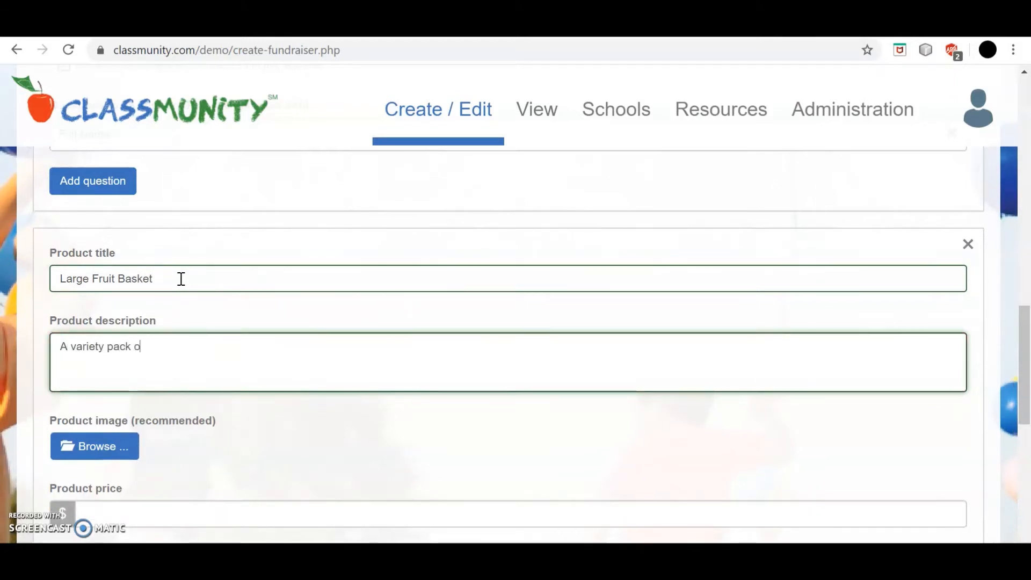
text(f several differe)
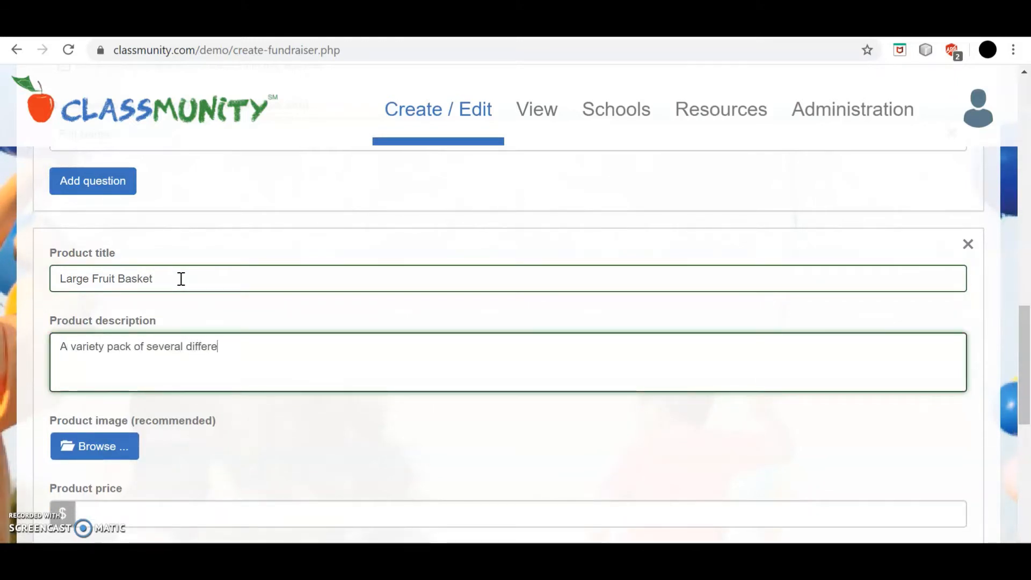
text(nt fruits personal)
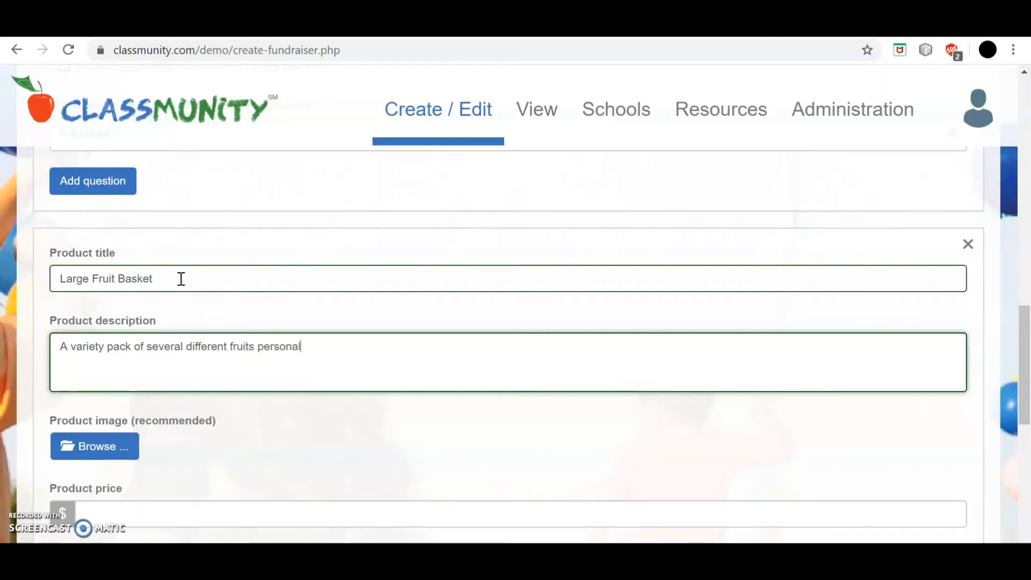
text(ly selected t)
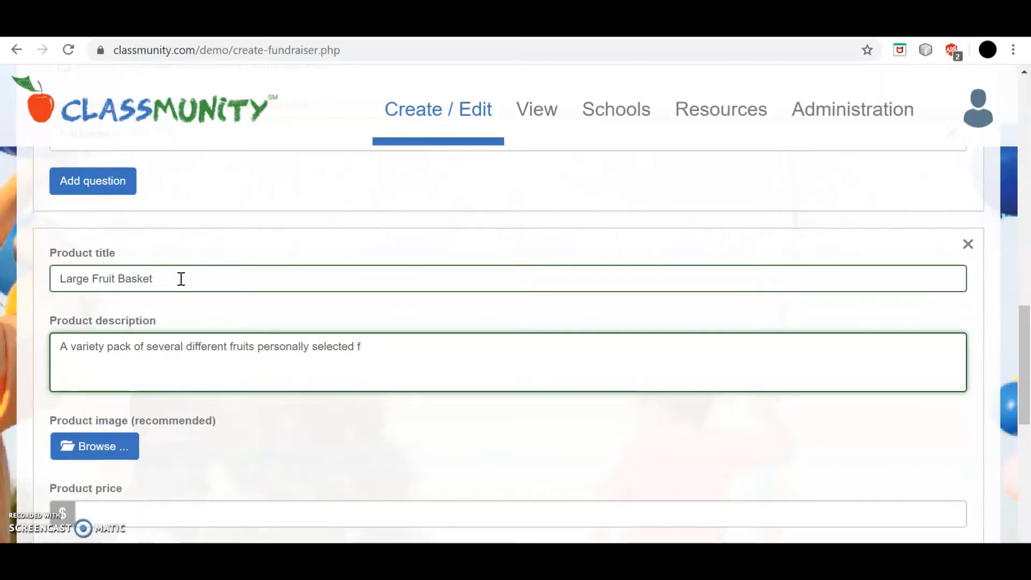
text(o your tastes)
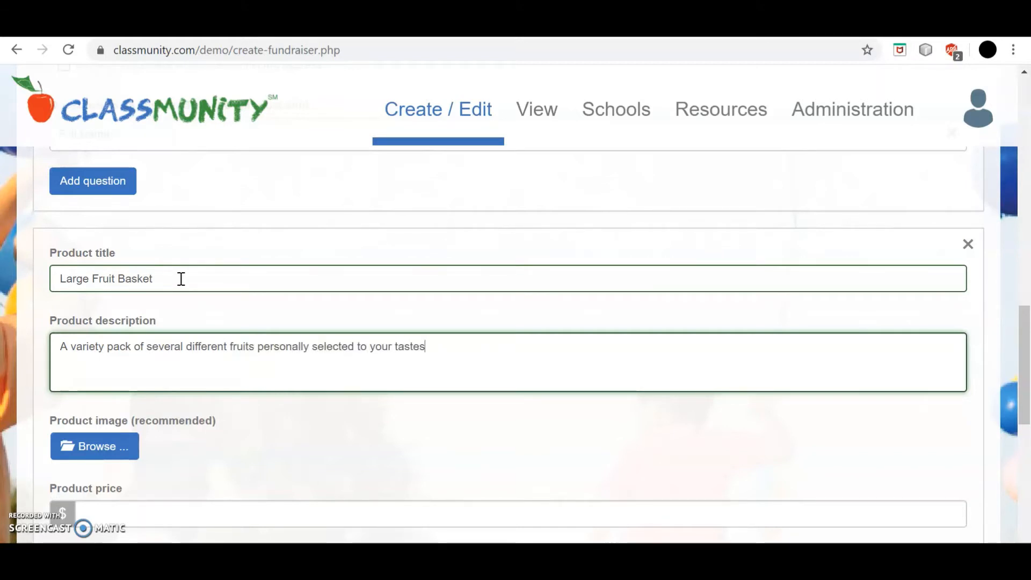
text(.)
key(Return)
text(This basket c)
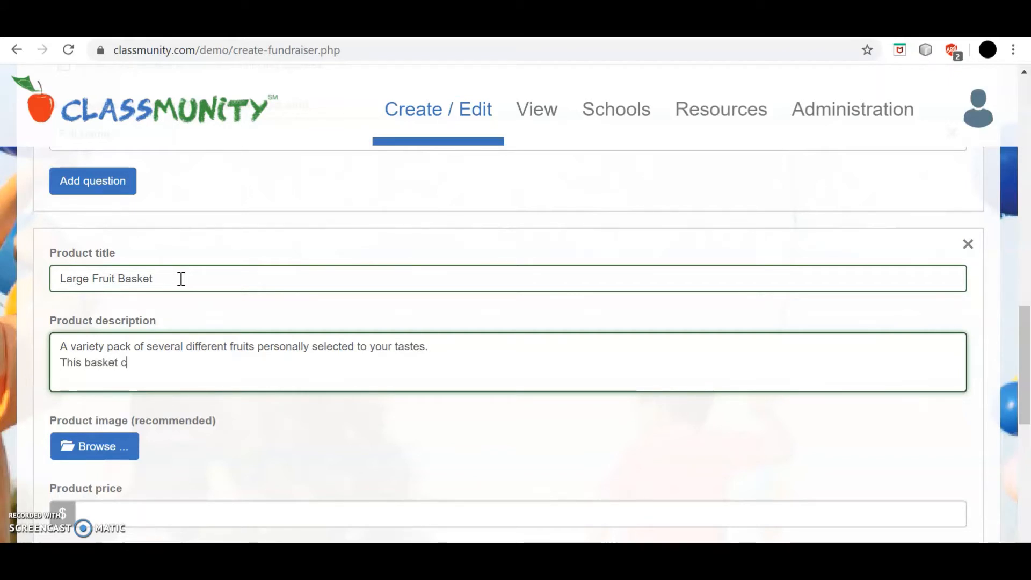
text(ontains 20 assorte)
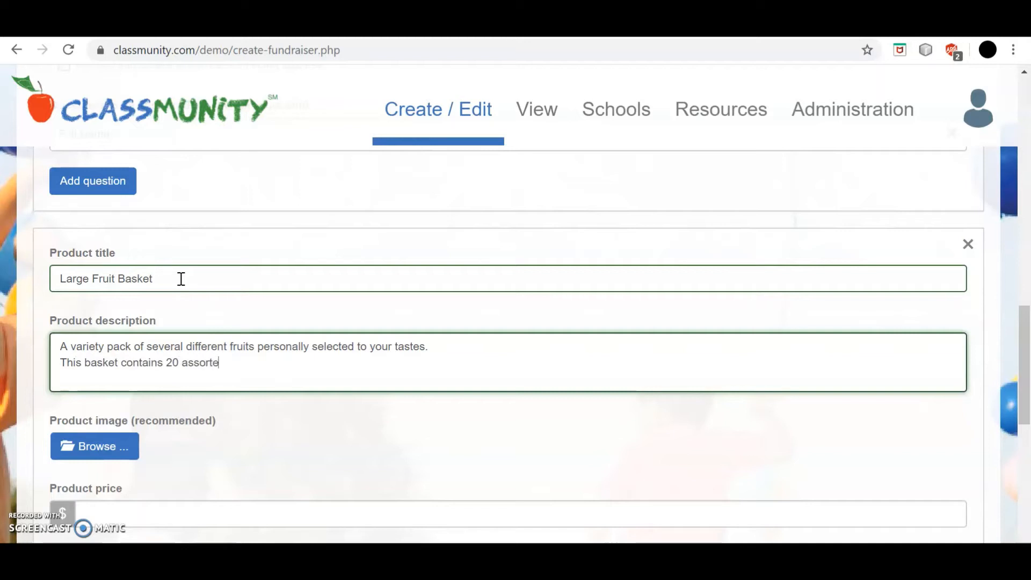
text(d fruits.)
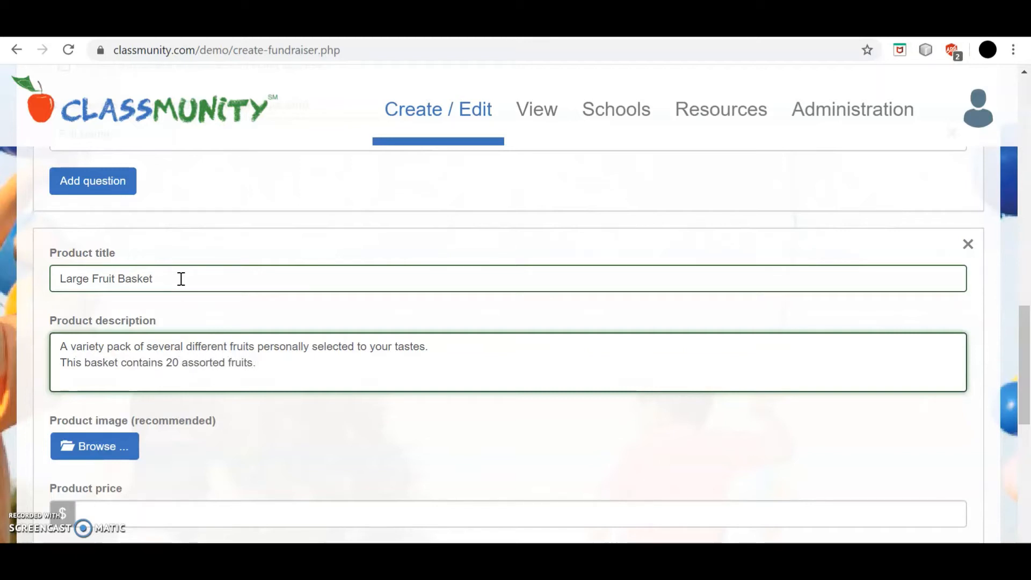
Step: Attach the fruit basket photo, price it at $45, require a shipping address, and continue to receipts
click(114, 445)
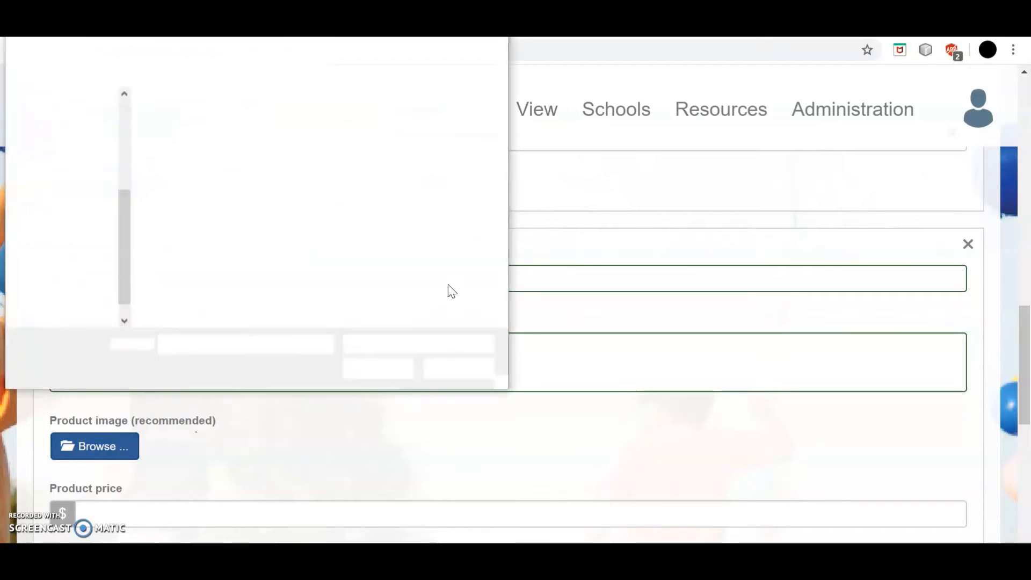
double_click(331, 158)
scroll(323, 426, down, 3)
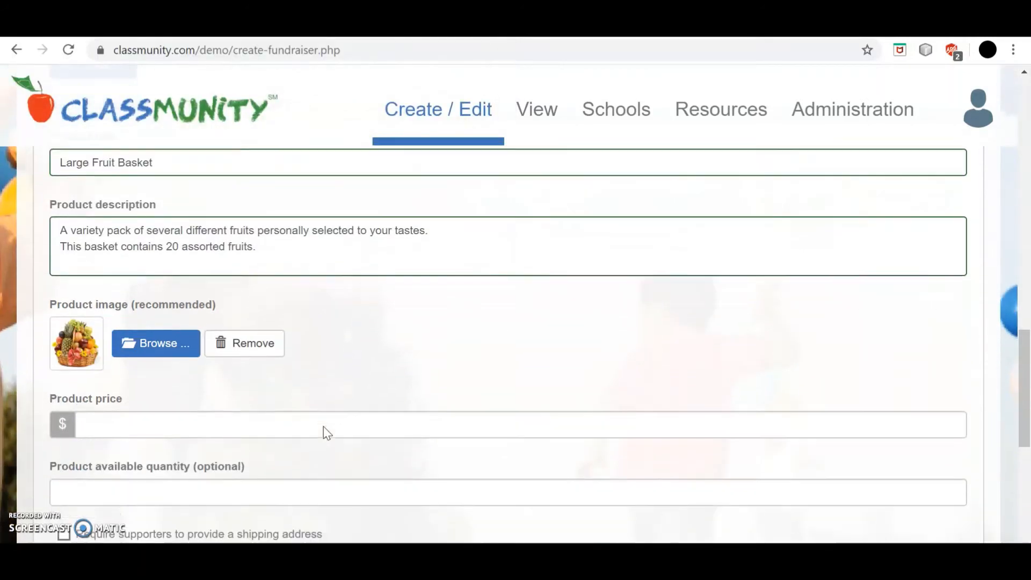
click(271, 362)
text(45)
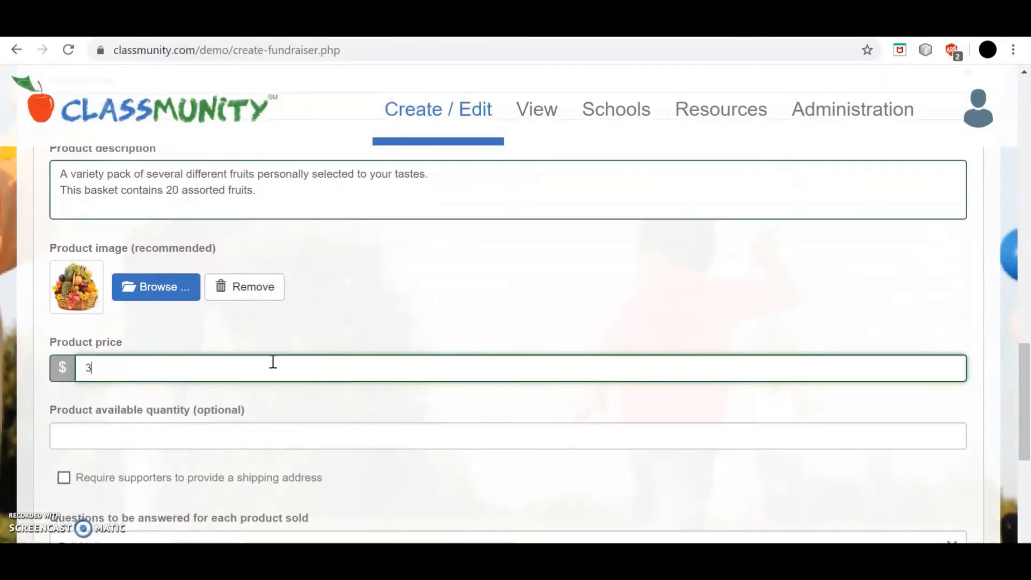
click(65, 479)
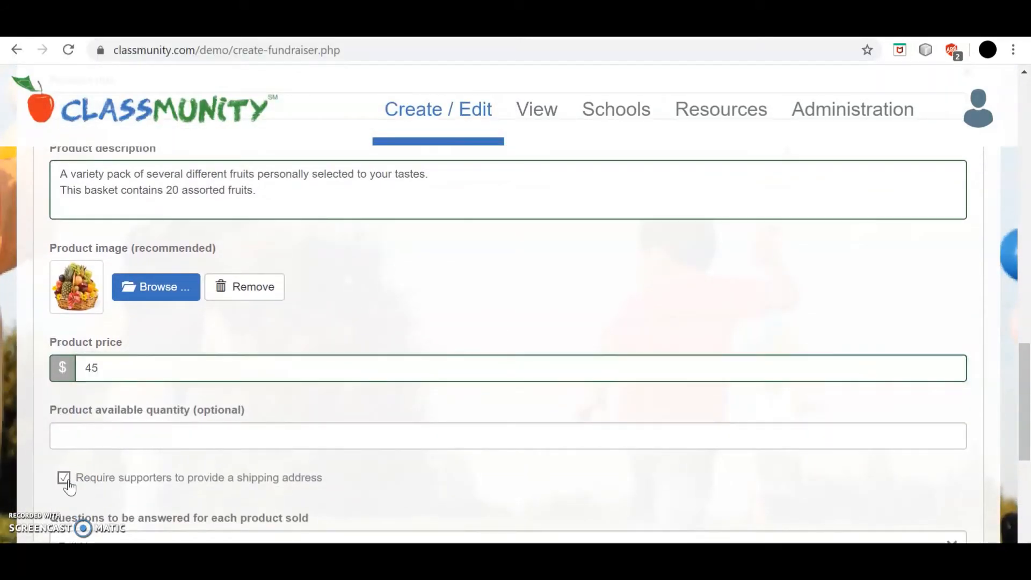
scroll(454, 478, down, 4)
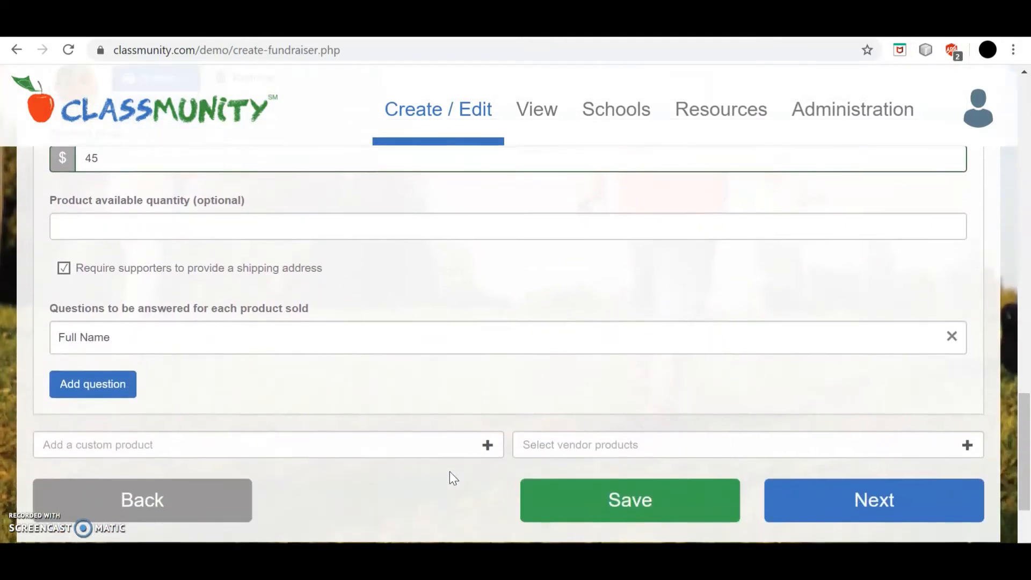
click(873, 501)
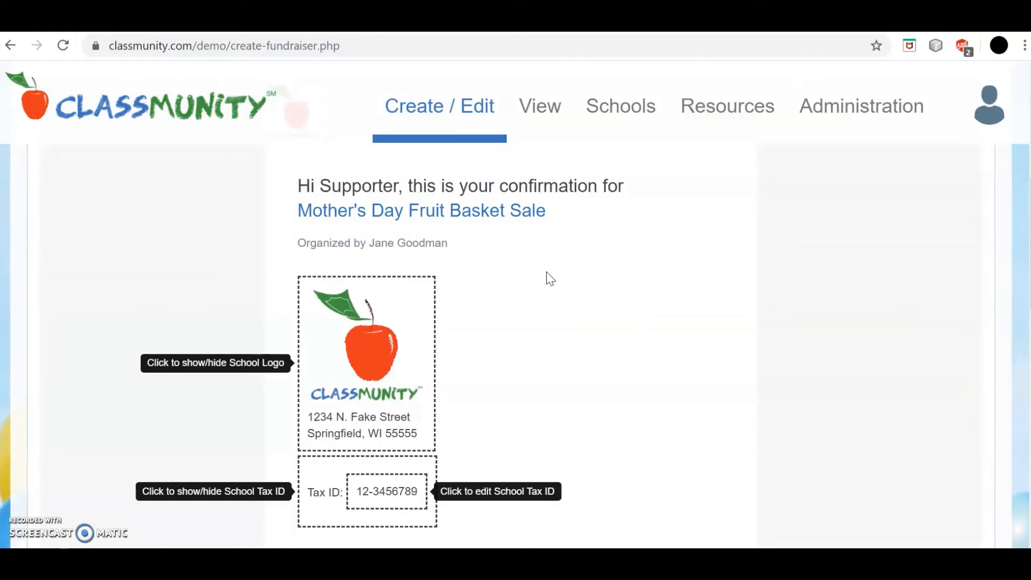
Step: Keep the school logo shown and replace the thank-you message with 'Enjoy your fruit basket!'
click(252, 368)
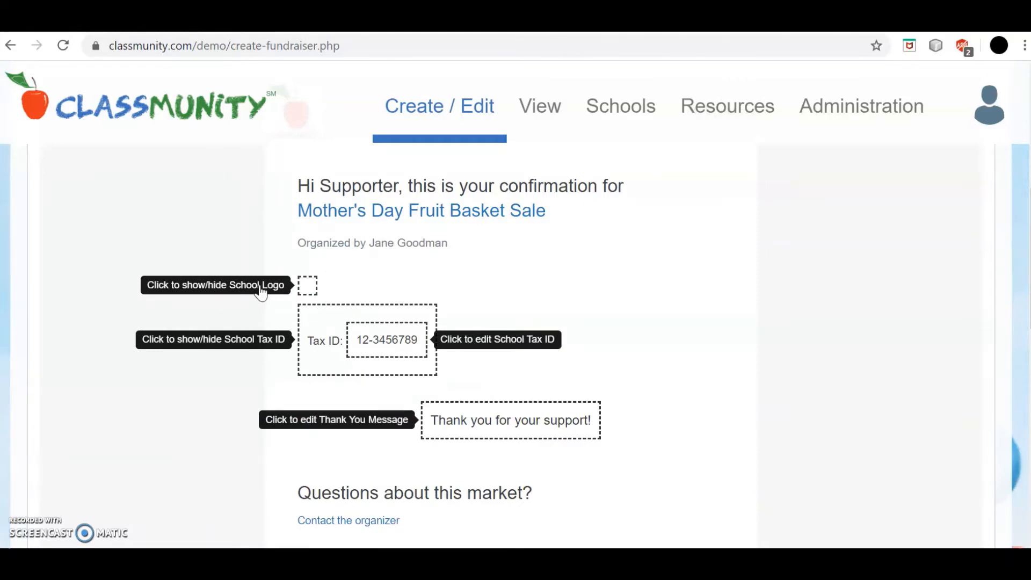
click(260, 285)
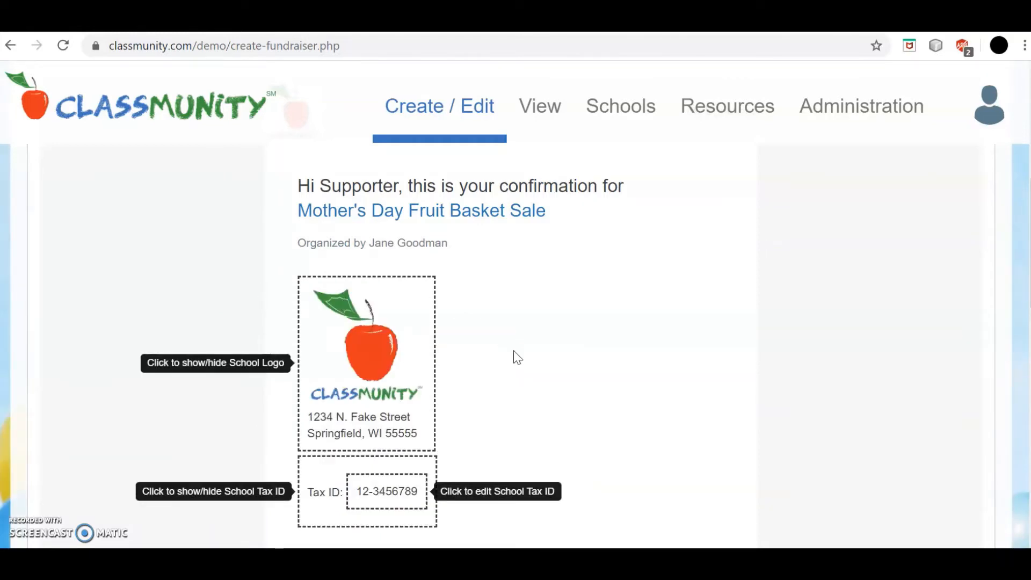
scroll(514, 354, down, 1)
scroll(514, 356, down, 2)
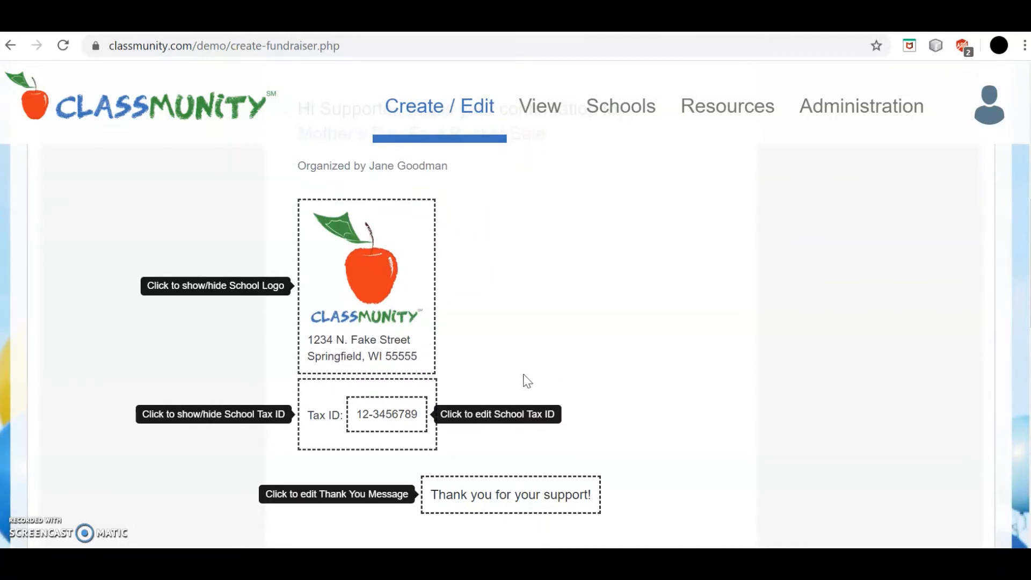
scroll(527, 381, down, 3)
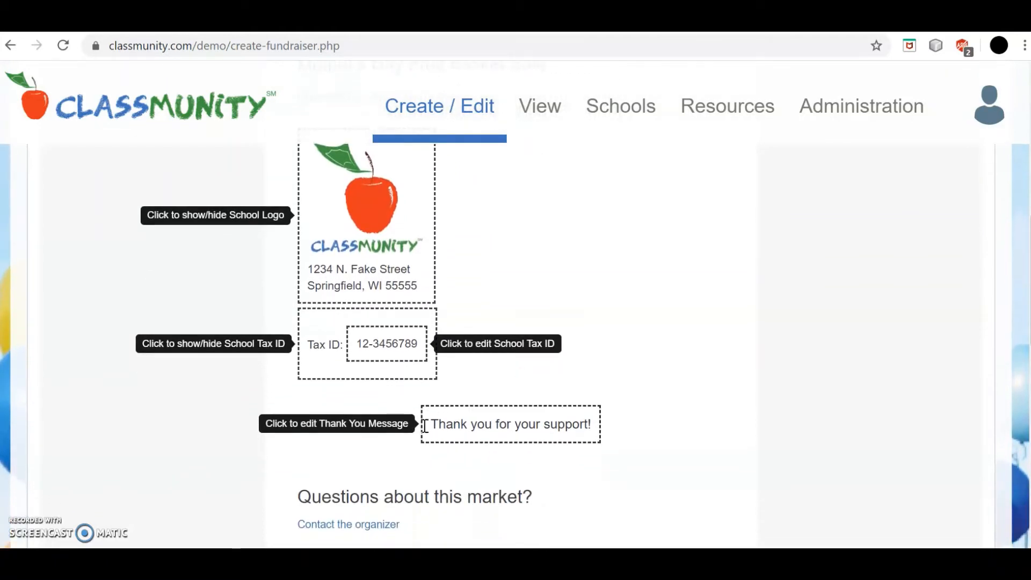
drag(435, 424, 617, 419)
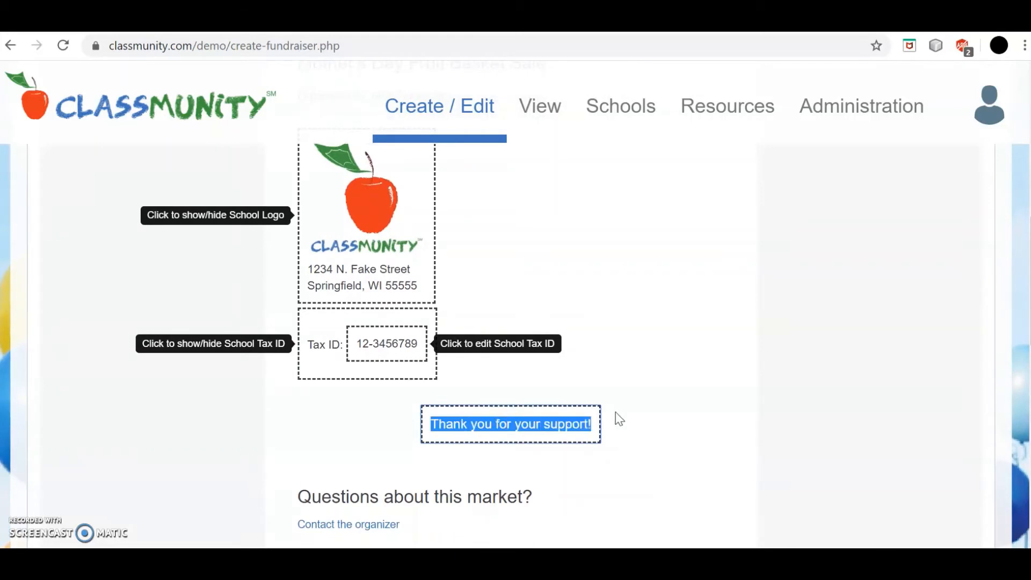
text(Enjo)
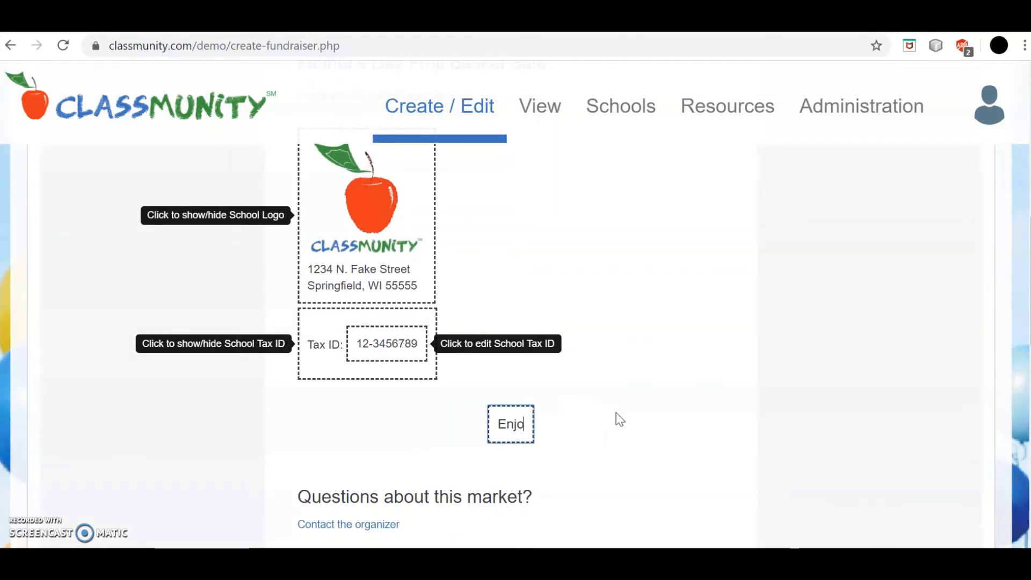
text(y your f)
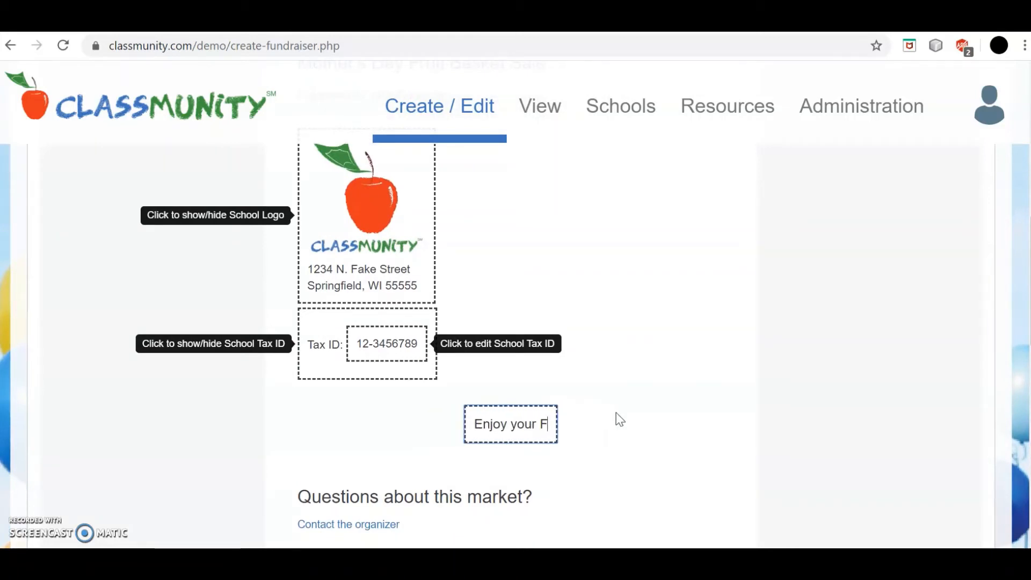
key(BackSpace)
text(fruit b)
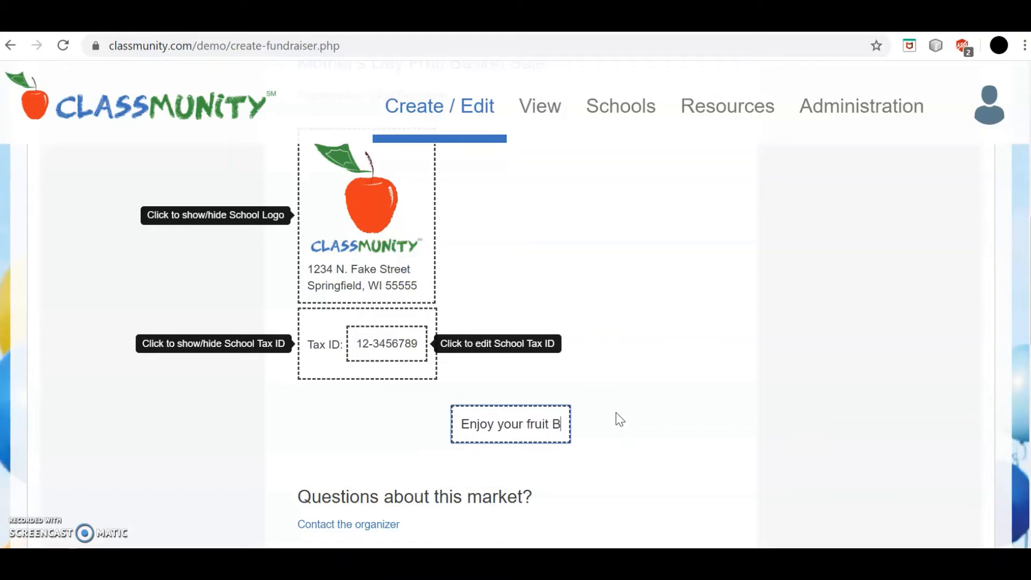
key(BackSpace)
text(basket!)
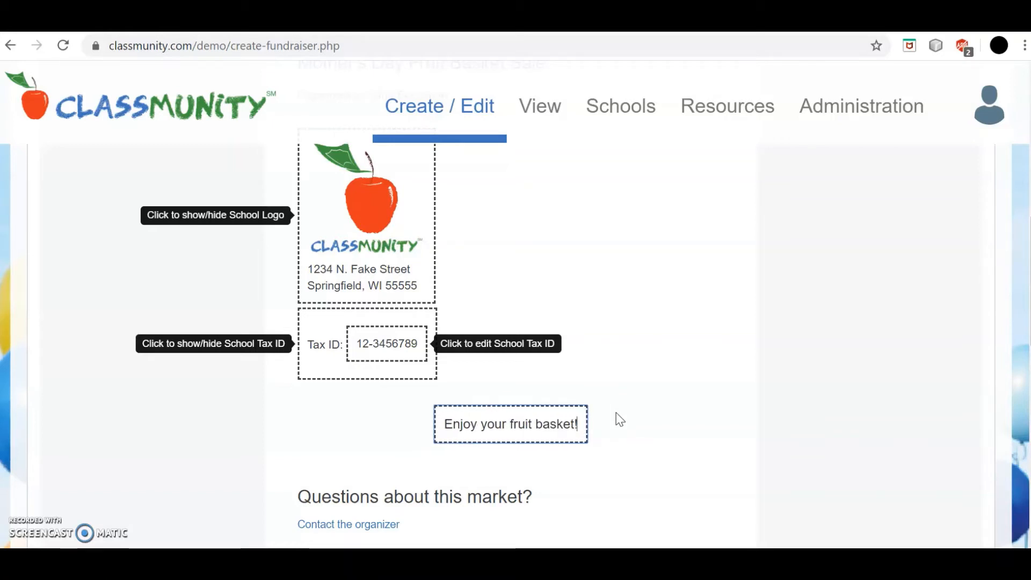
scroll(562, 421, down, 2)
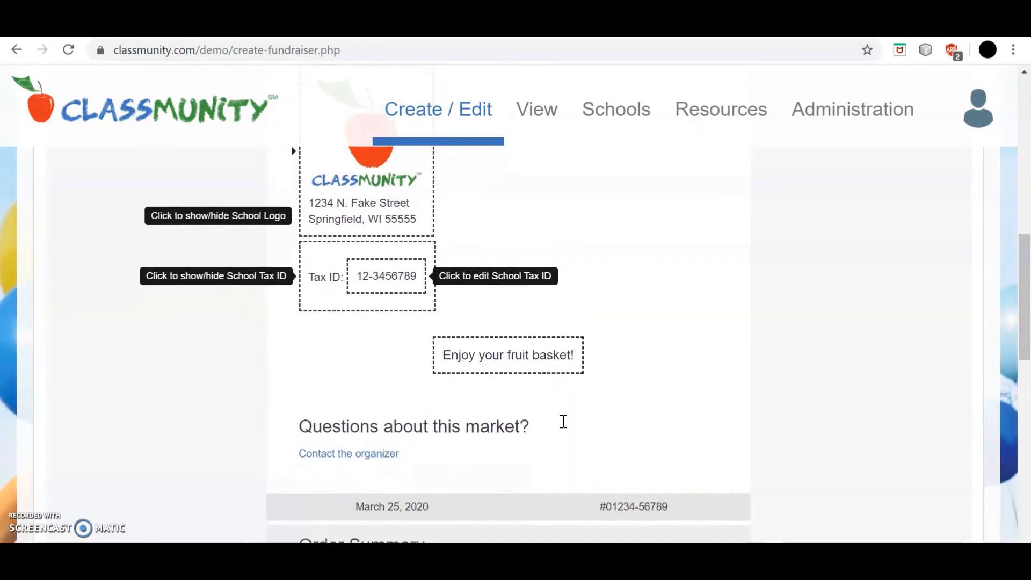
Step: Review the receipt's Order Summary and continue to the final Summary step
scroll(563, 421, down, 2)
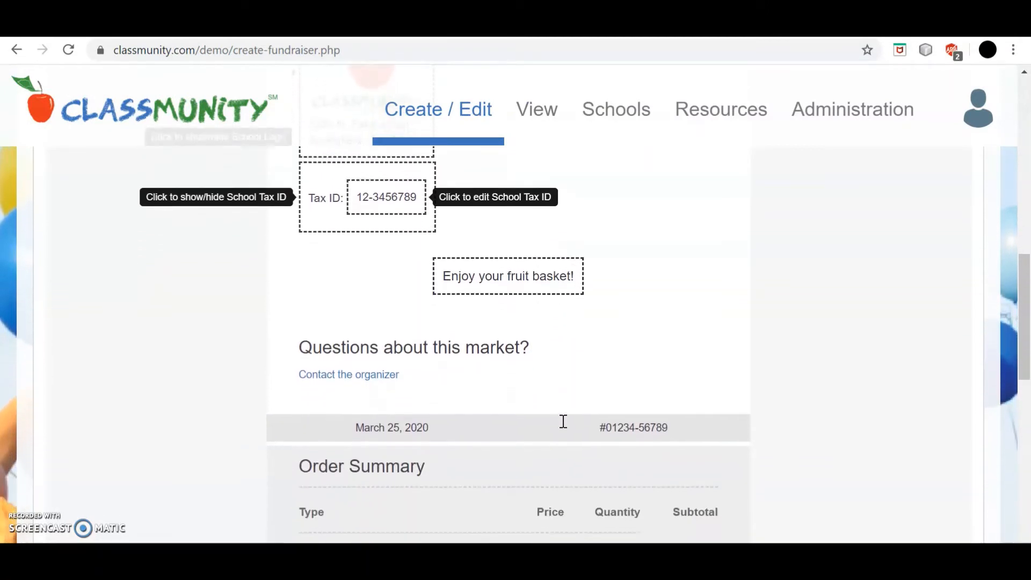
scroll(563, 421, down, 4)
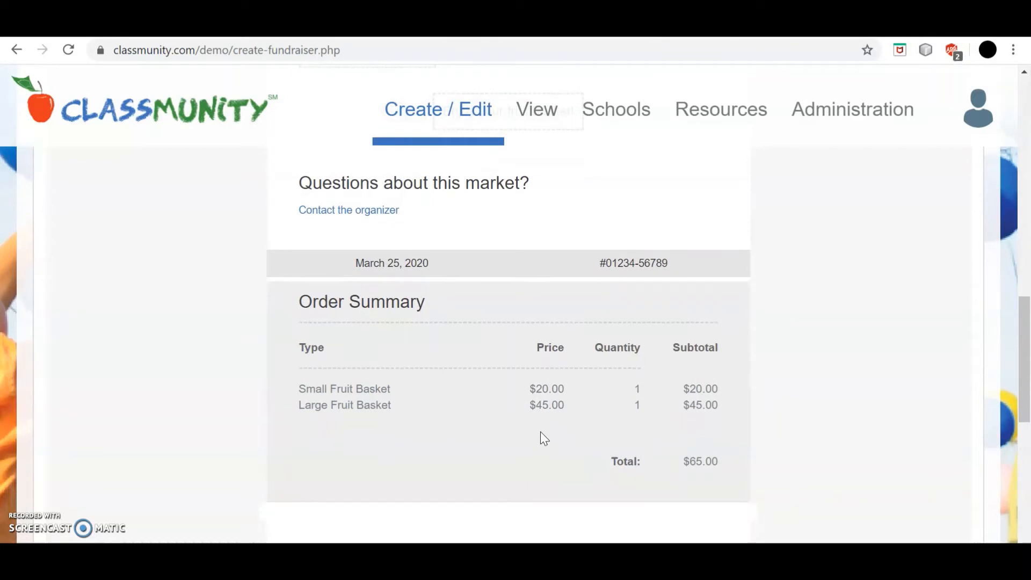
scroll(589, 473, down, 1)
scroll(593, 480, down, 5)
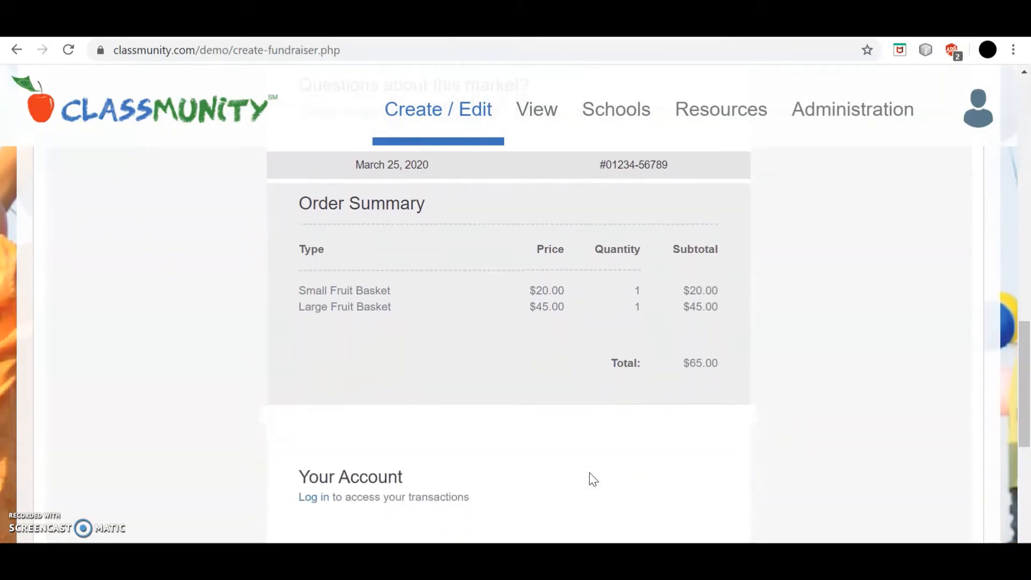
scroll(591, 477, down, 1)
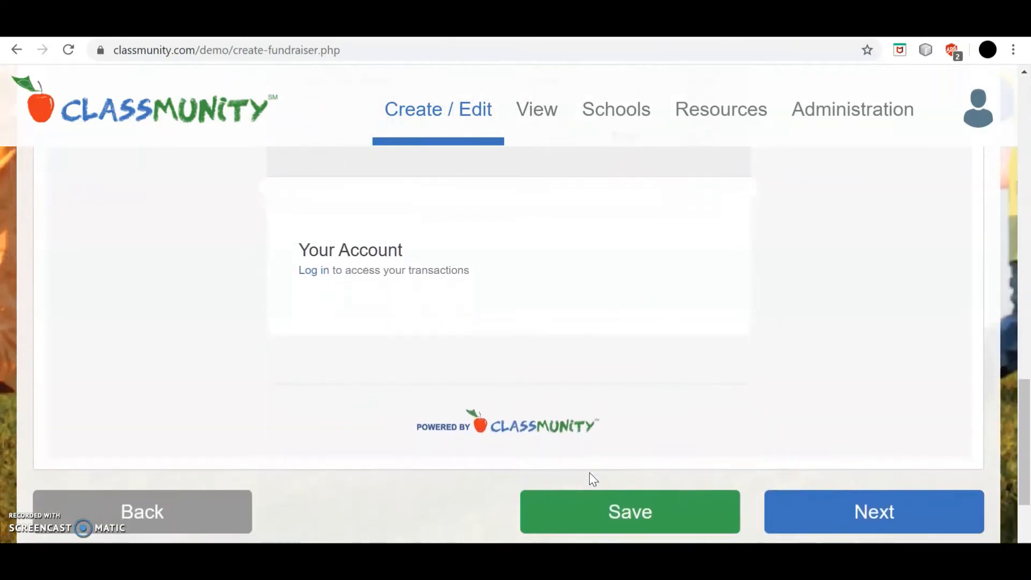
click(876, 505)
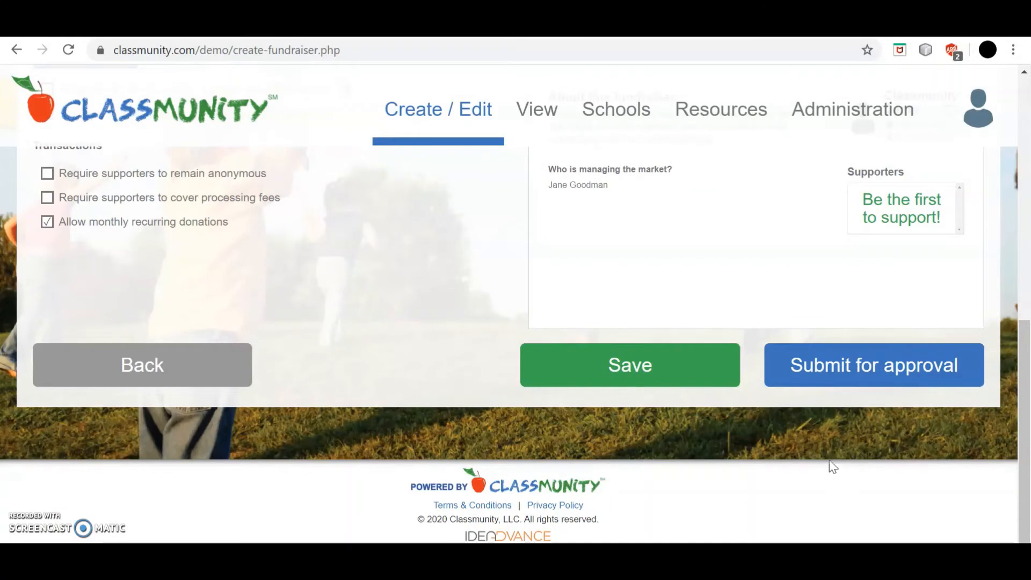
Step: Keep the market viewable by everyone and total funds raised publicly visible
scroll(581, 333, up, 3)
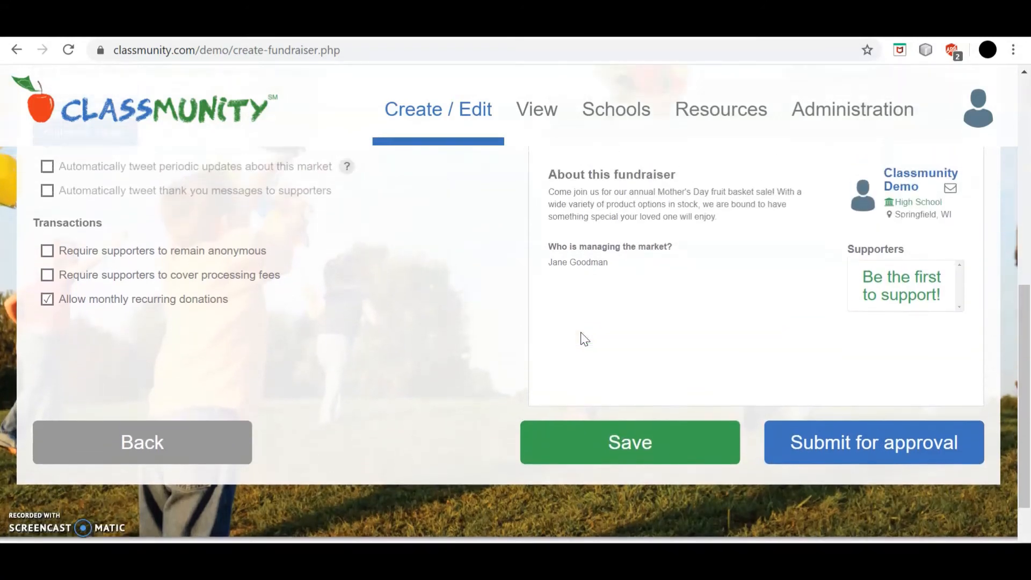
scroll(584, 338, up, 4)
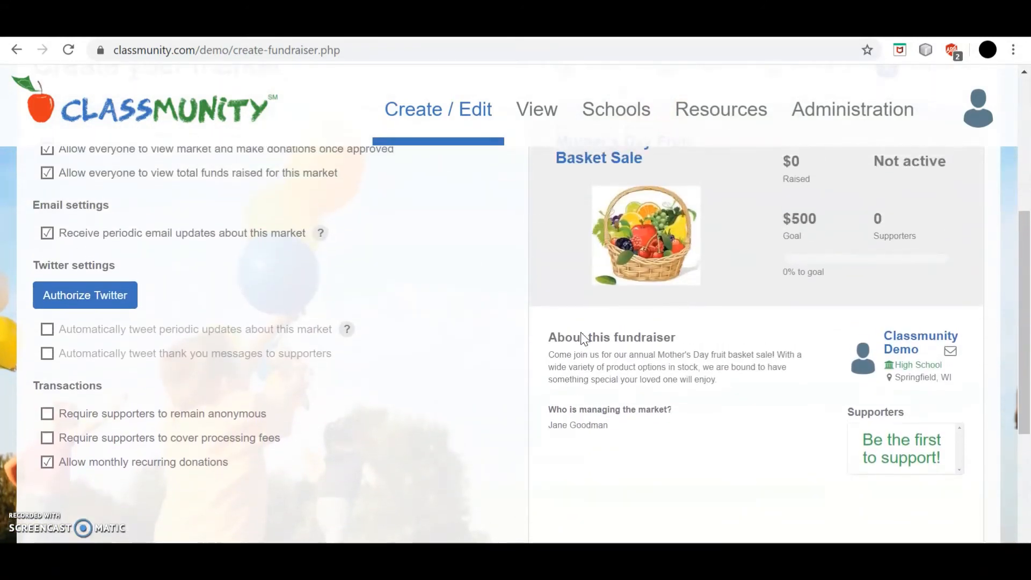
scroll(584, 338, up, 2)
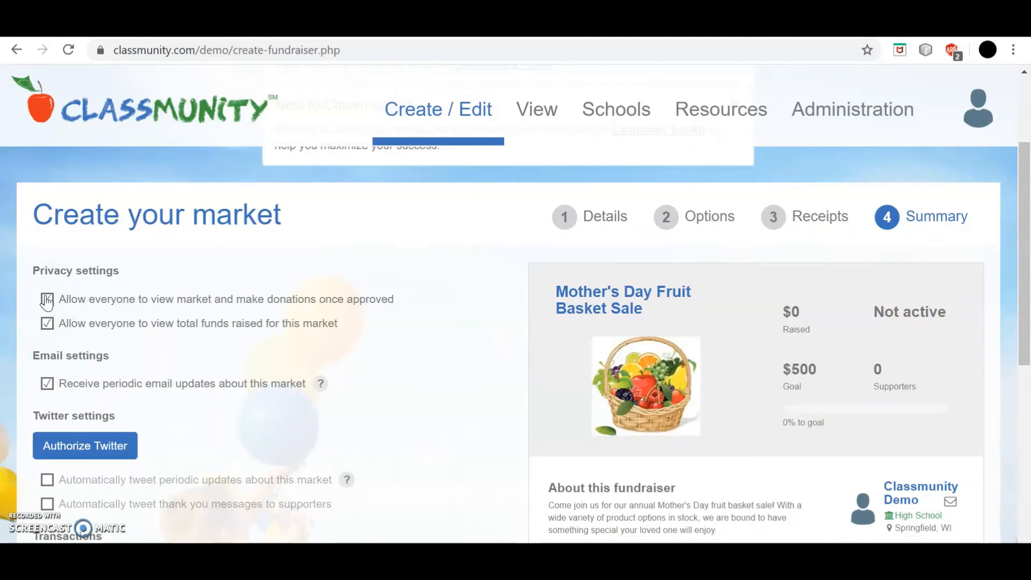
click(46, 299)
click(47, 300)
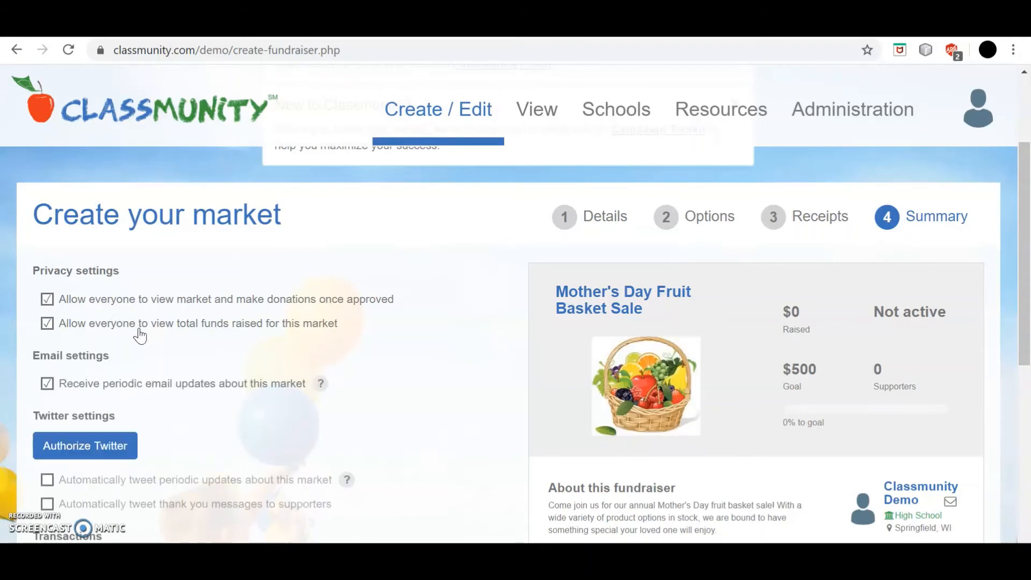
click(193, 335)
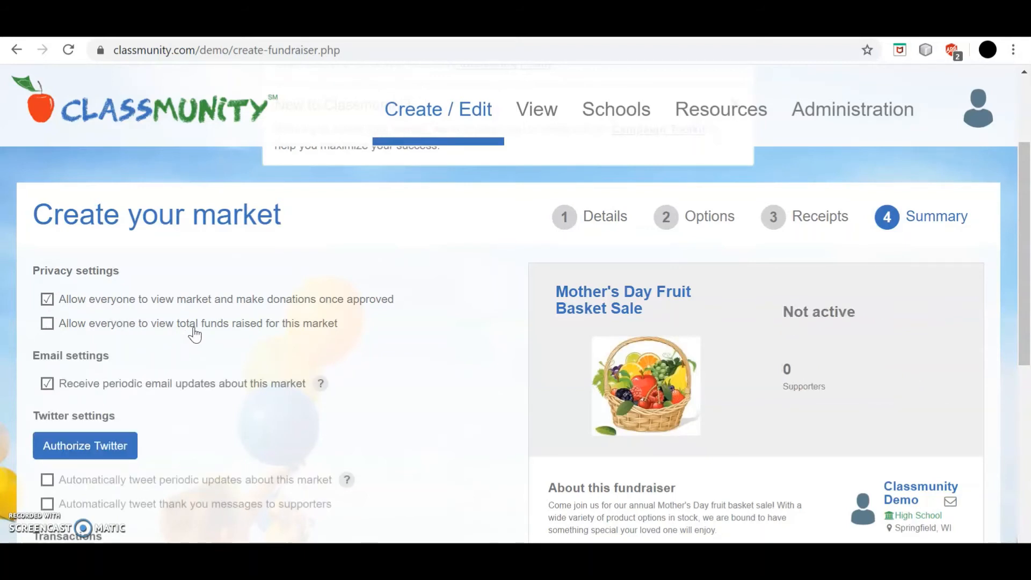
click(193, 335)
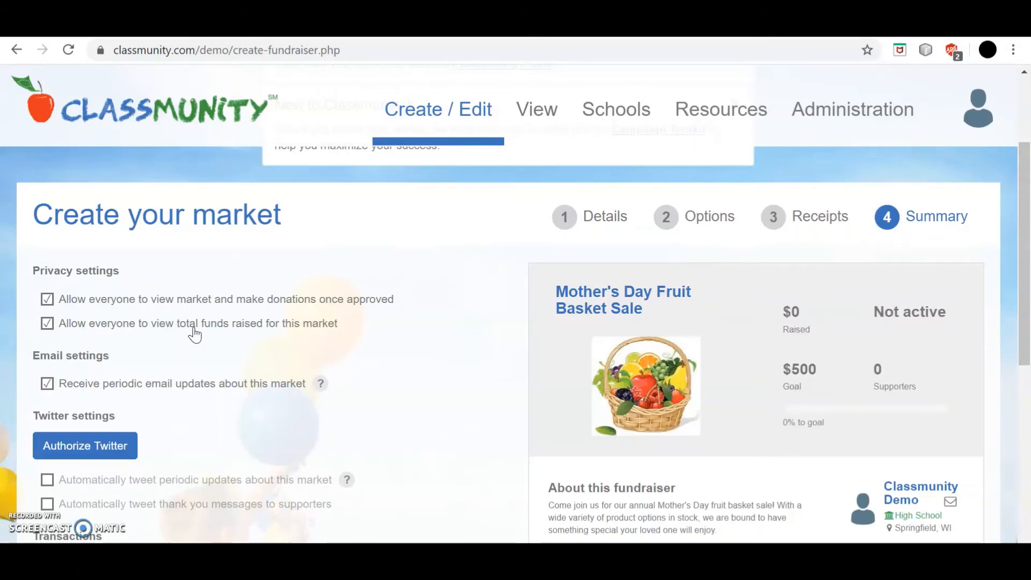
click(195, 335)
click(194, 335)
Step: Uncheck the anonymity and processing-fee requirements, leaving monthly recurring donations allowed
scroll(220, 450, down, 1)
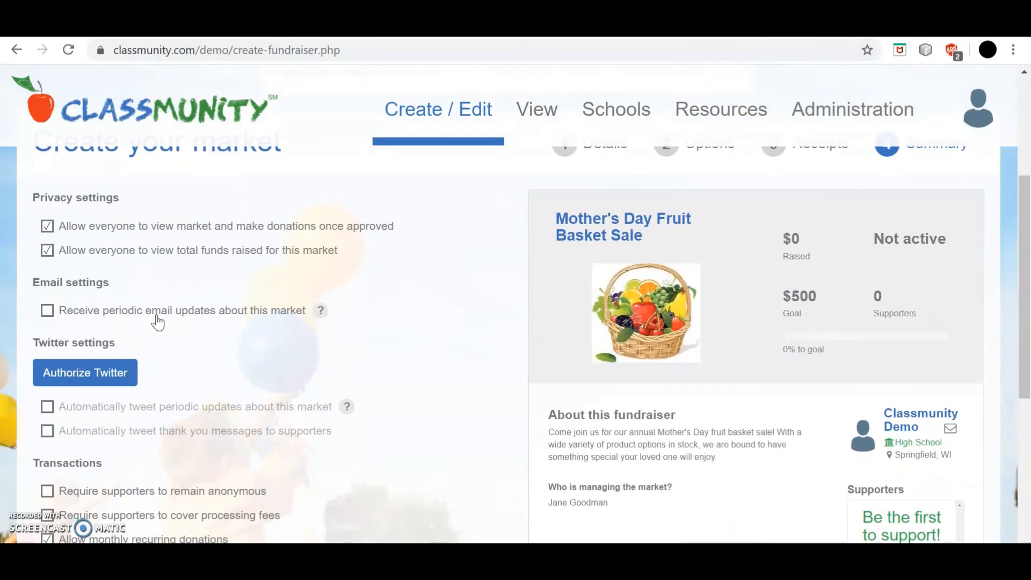
scroll(209, 381, down, 1)
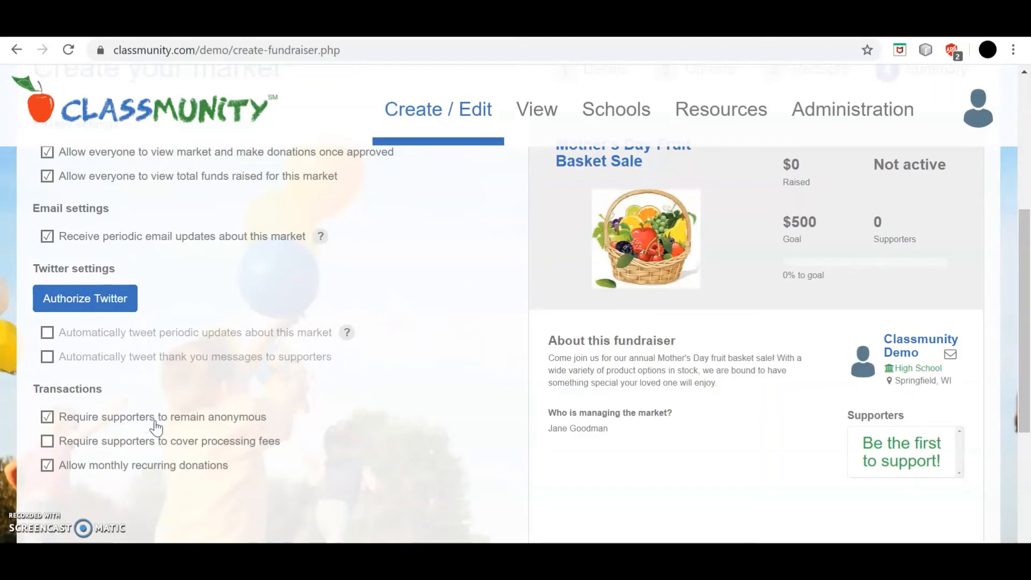
click(48, 418)
click(49, 444)
scroll(183, 437, down, 2)
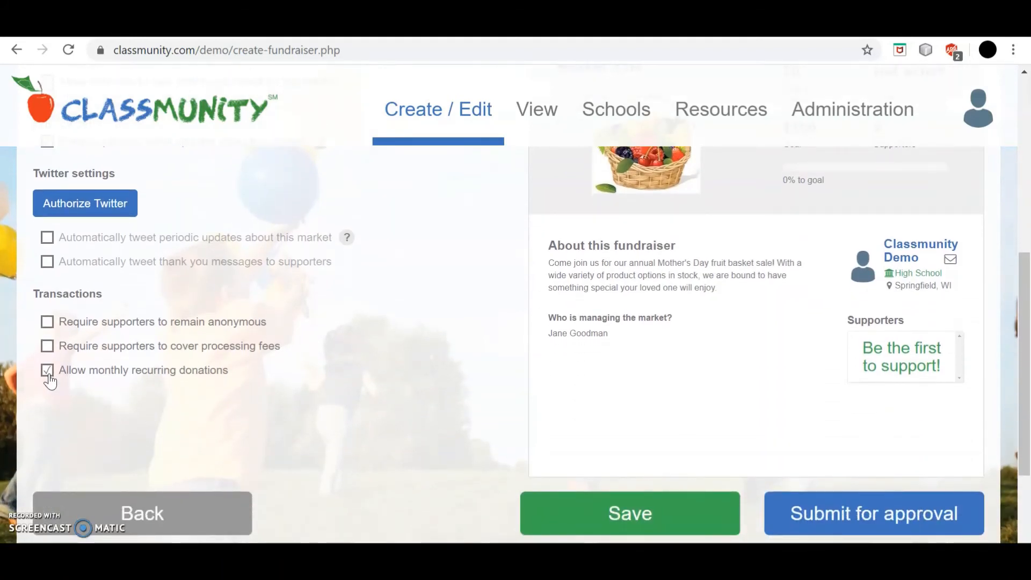
scroll(426, 305, up, 2)
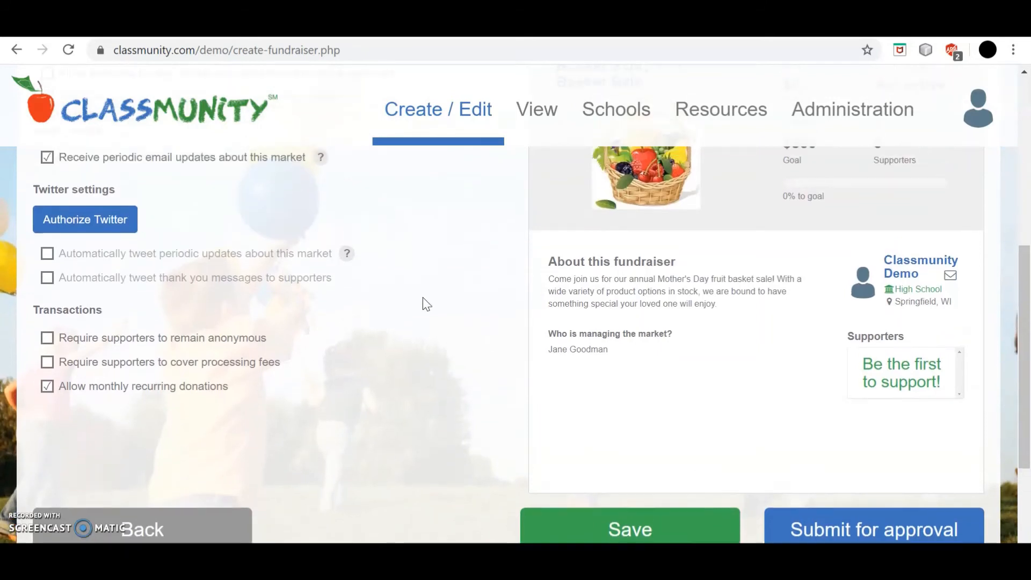
scroll(427, 305, up, 2)
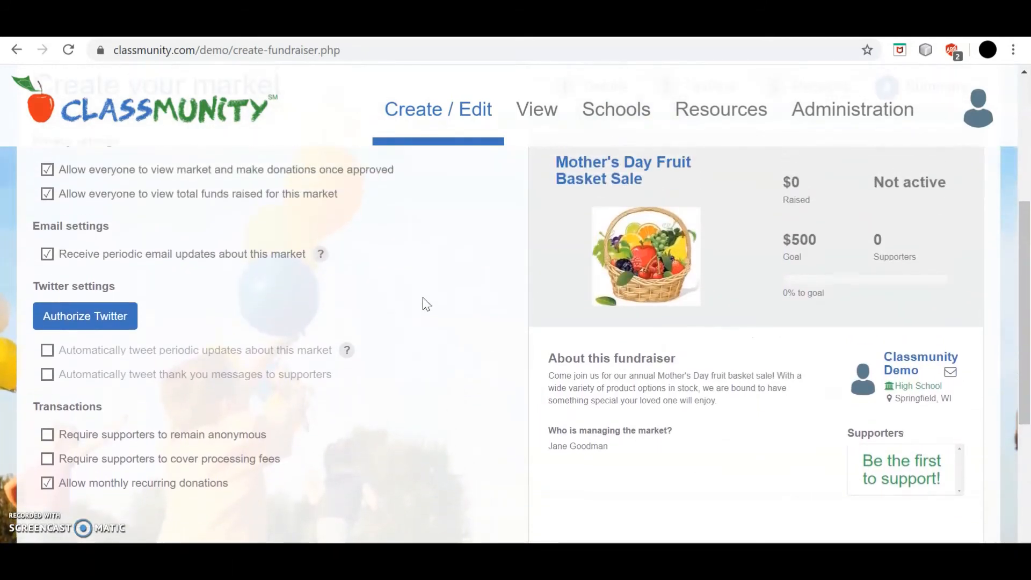
scroll(644, 354, up, 2)
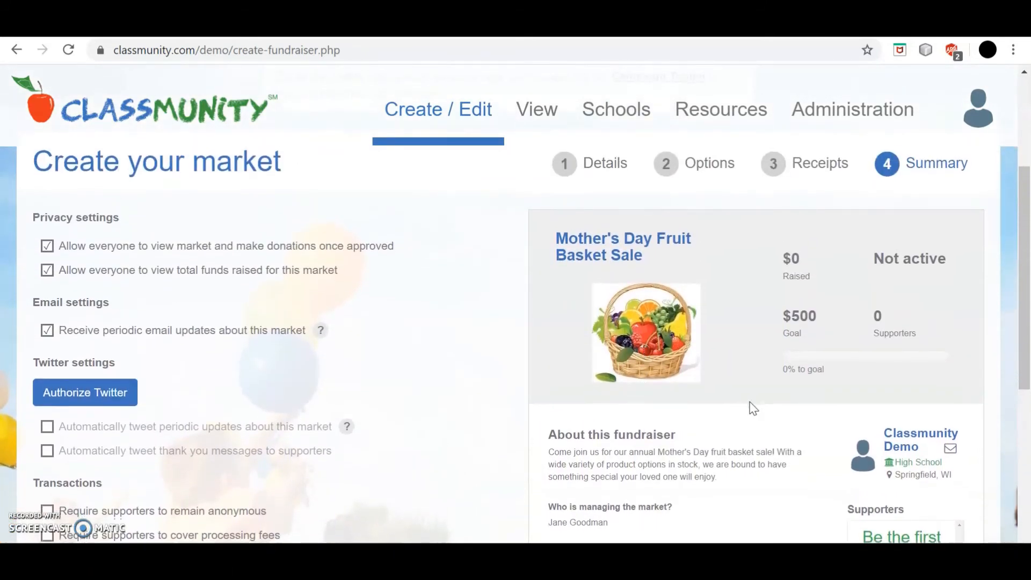
scroll(749, 407, down, 1)
scroll(750, 407, down, 1)
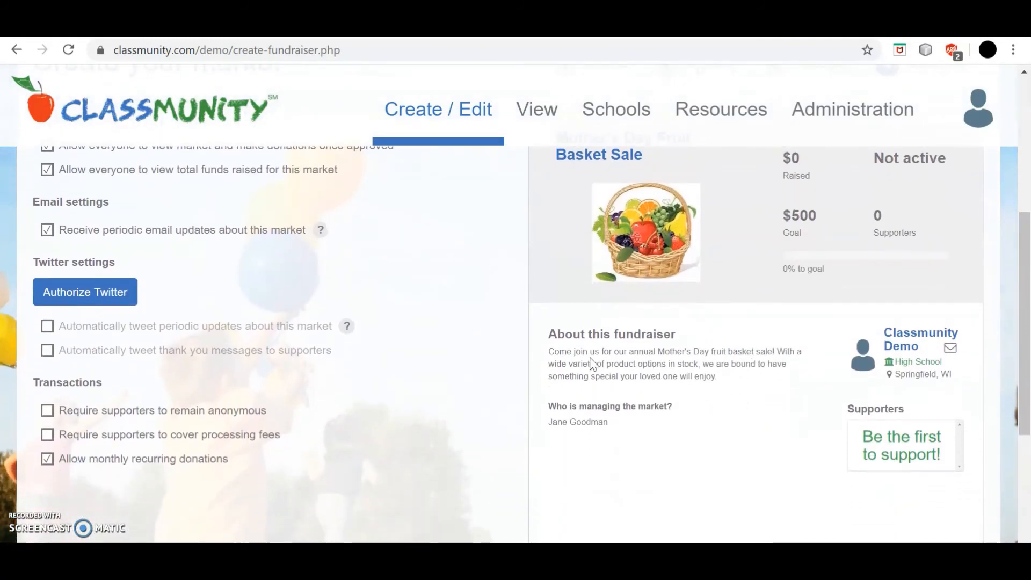
scroll(764, 453, down, 2)
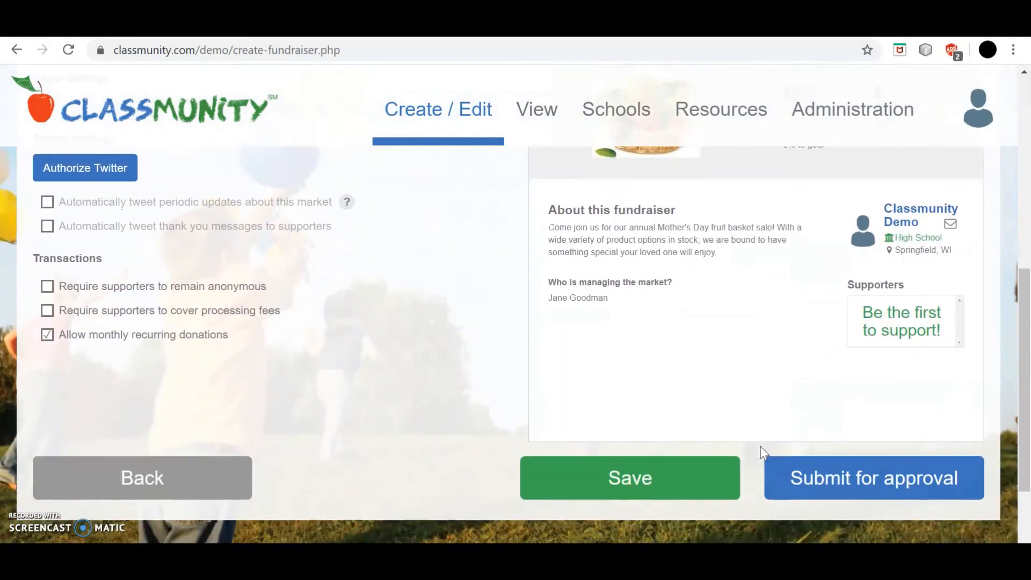
Step: Submit the market for admin approval, then view its page from the Submitted for Approval dialog
click(854, 486)
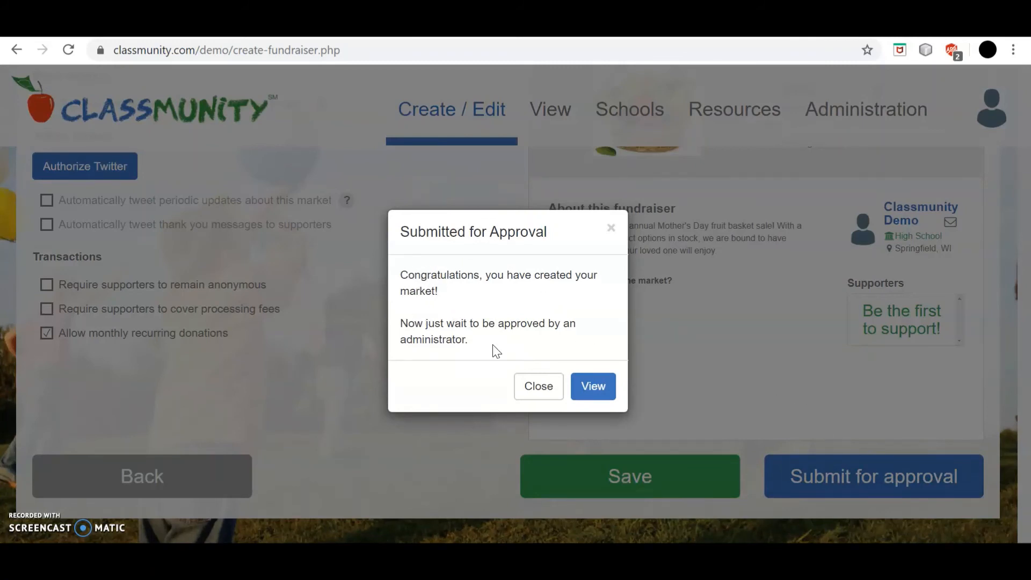
click(593, 386)
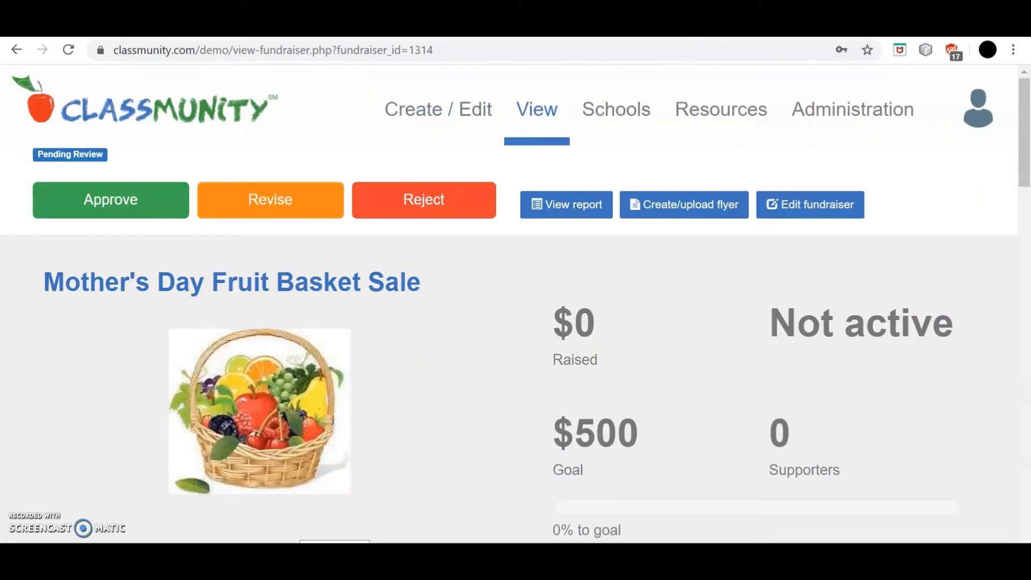
scroll(441, 465, down, 5)
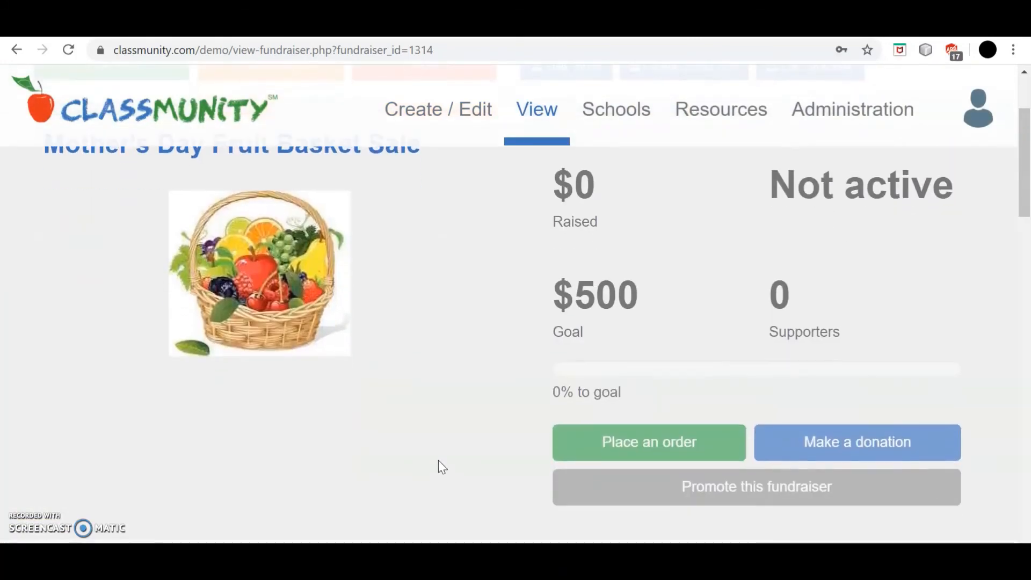
scroll(439, 464, down, 8)
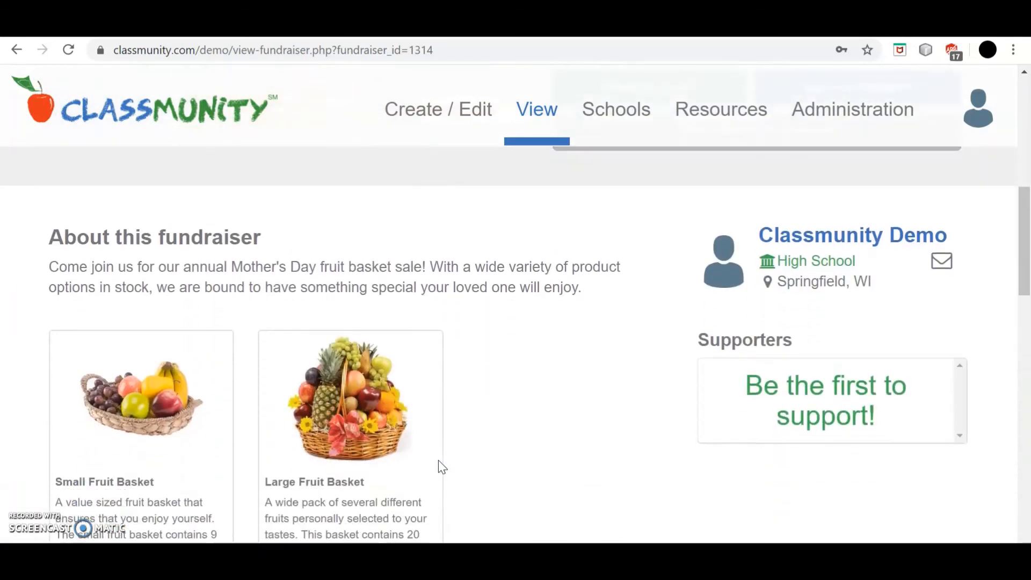
scroll(440, 466, down, 2)
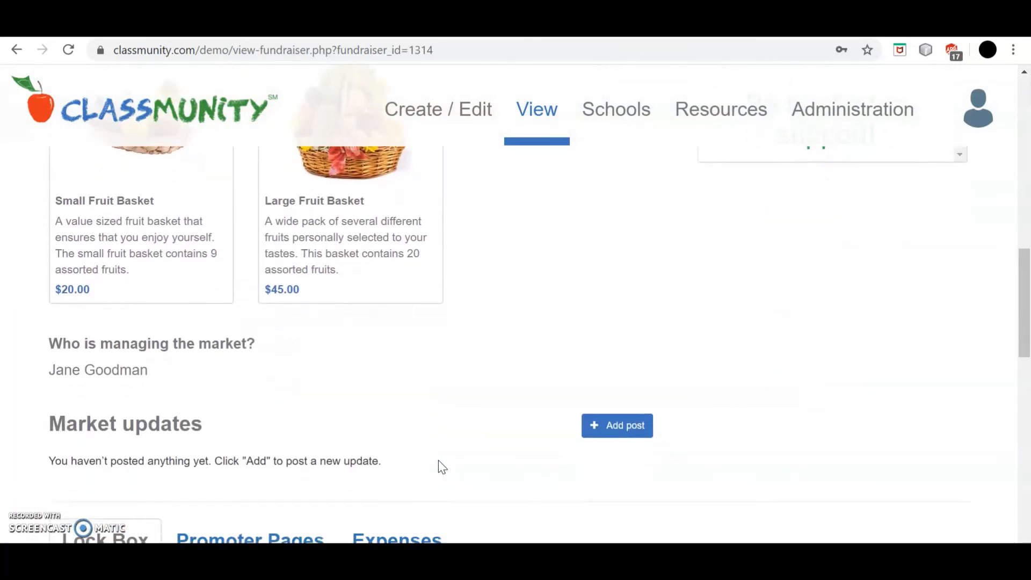
scroll(442, 467, down, 6)
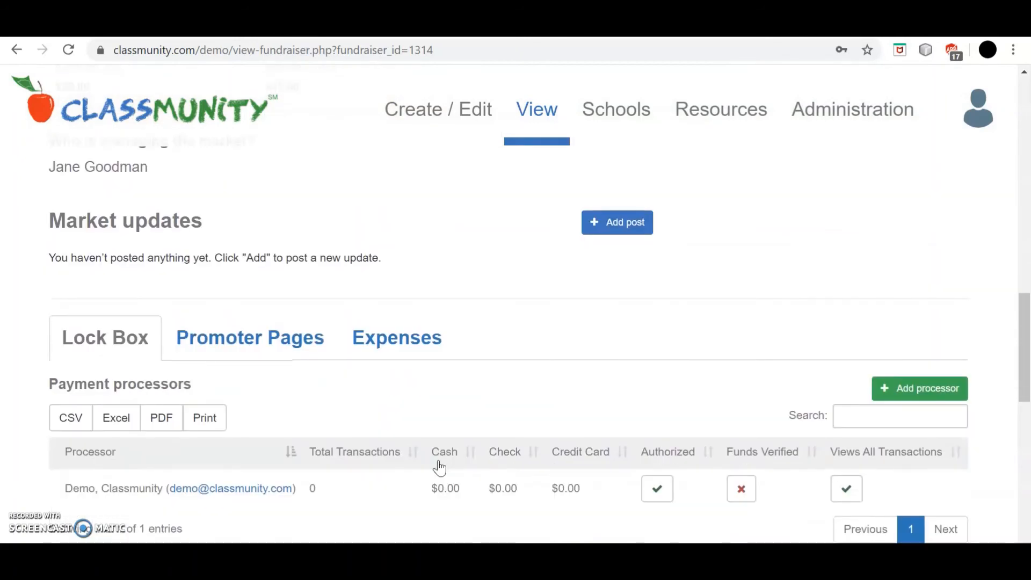
scroll(441, 466, down, 3)
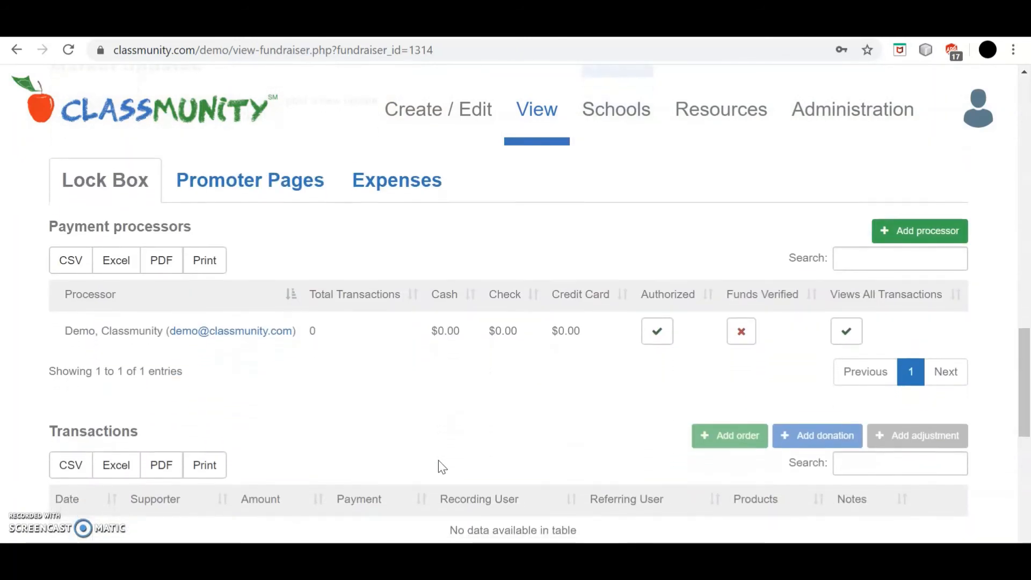
scroll(442, 467, down, 3)
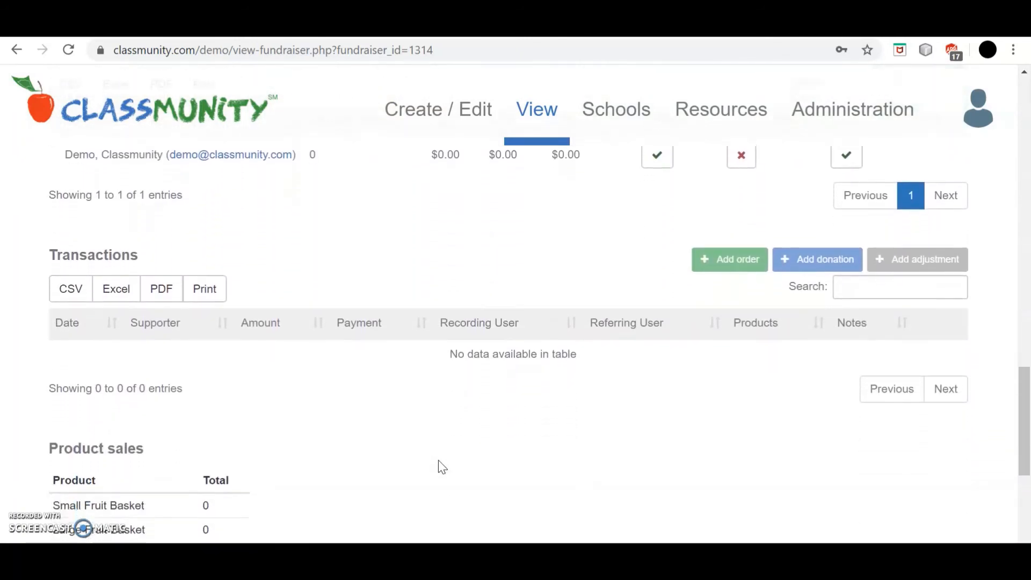
scroll(438, 460, down, 3)
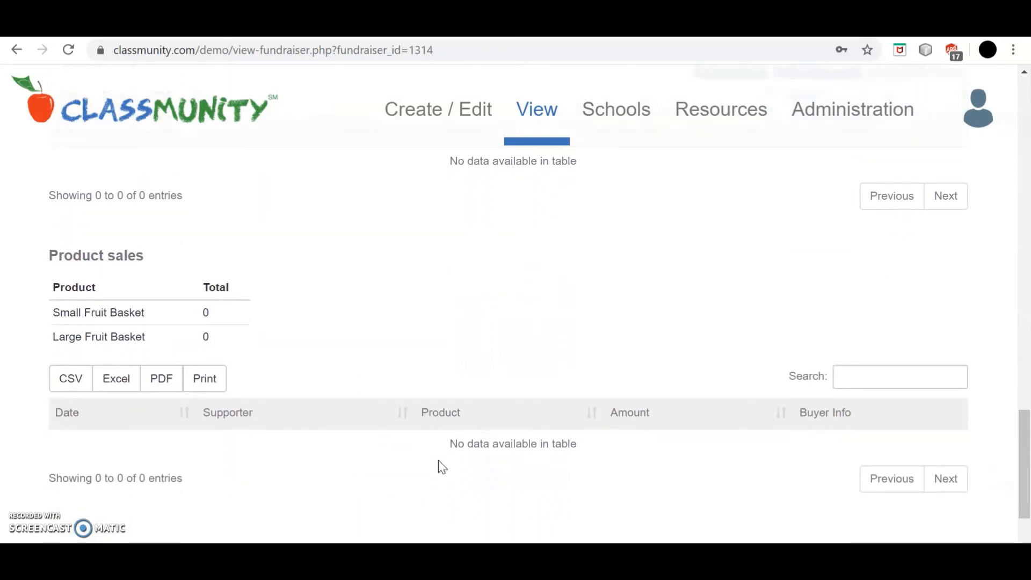
scroll(441, 467, up, 20)
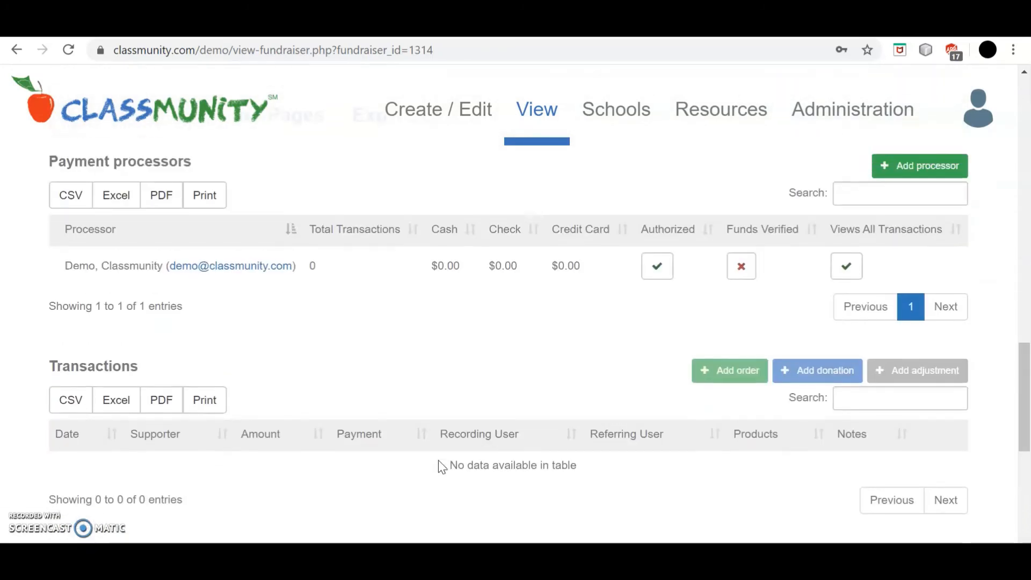
scroll(438, 460, up, 4)
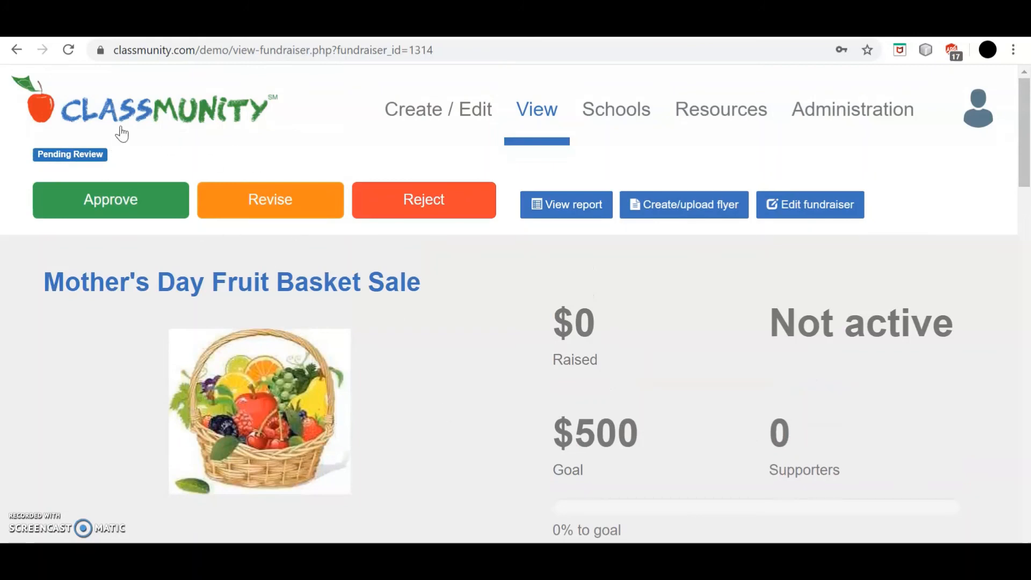
Step: Approve the market with the comment "This is a great campaign!", requiring approval and email notifications for future edits
click(122, 207)
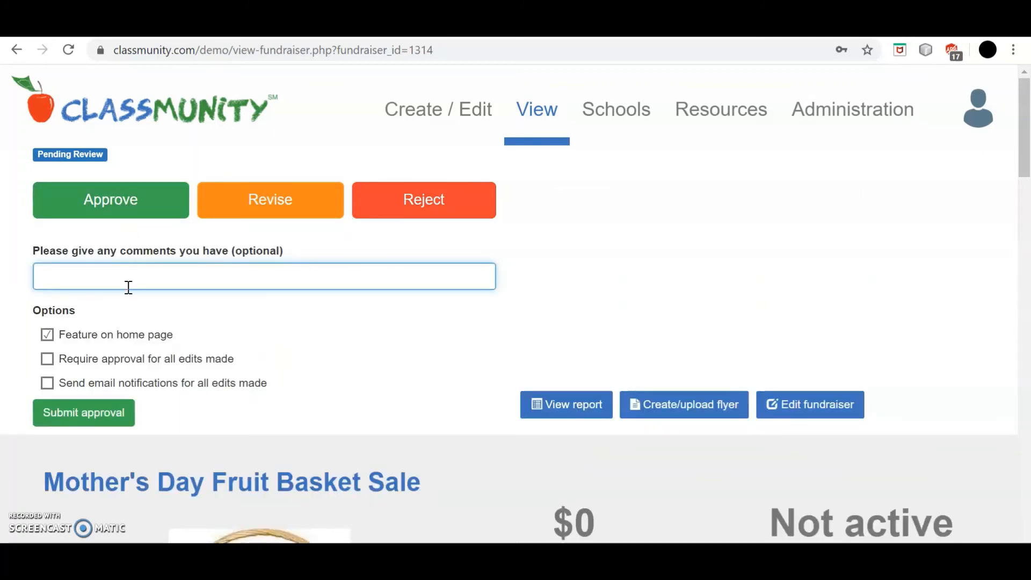
text(Th)
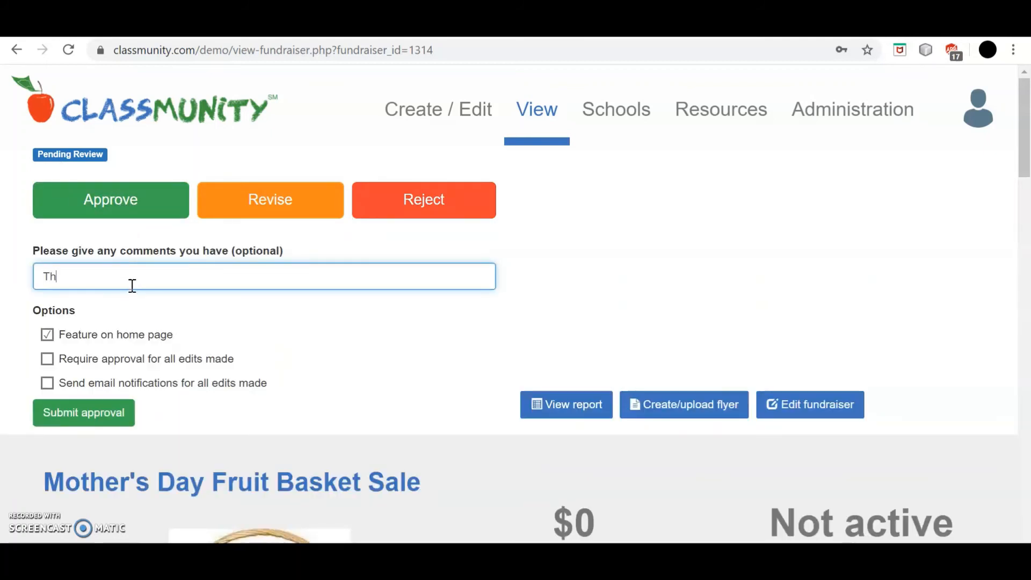
text(is is a great ca)
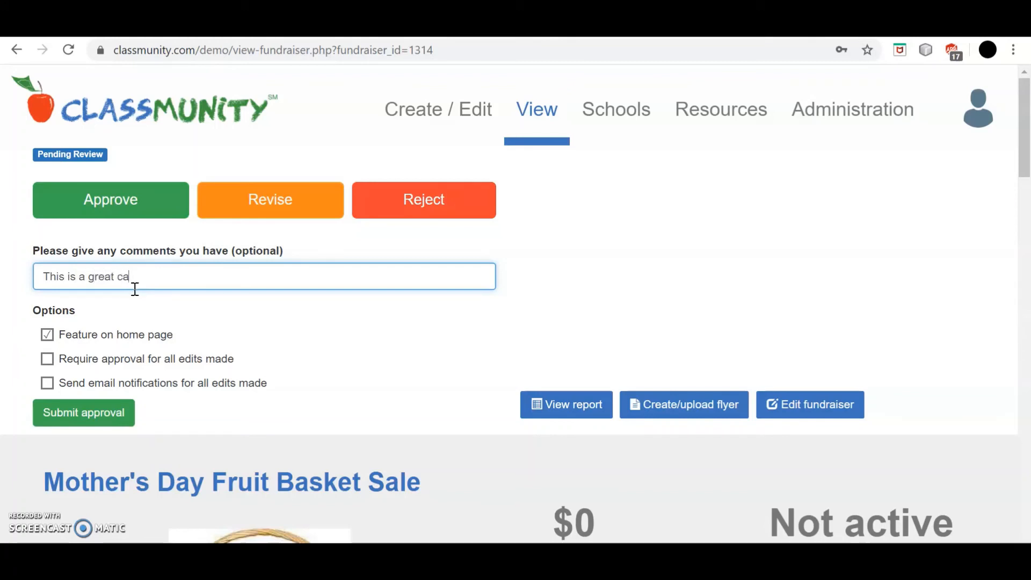
text(mpaign!)
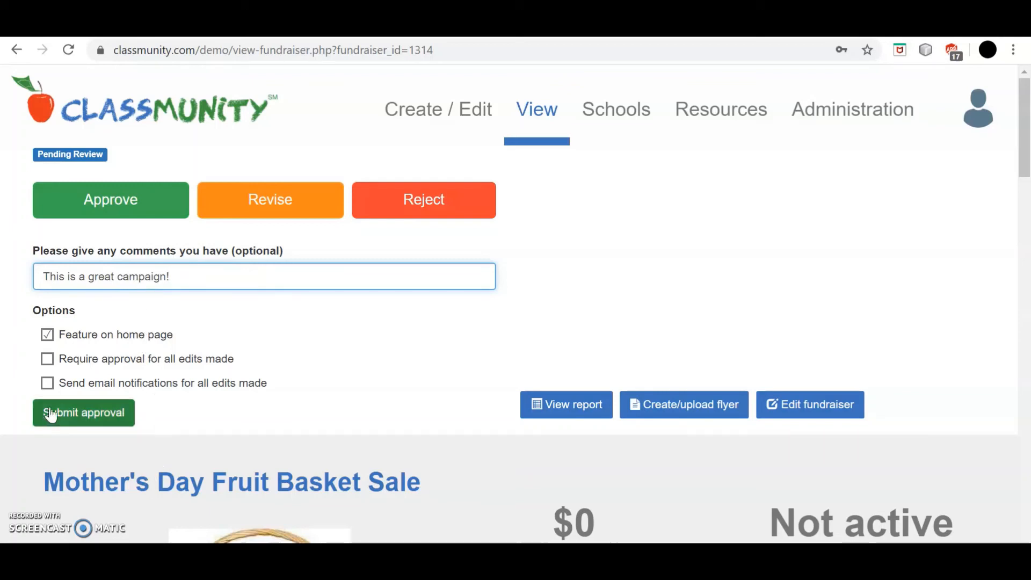
click(47, 362)
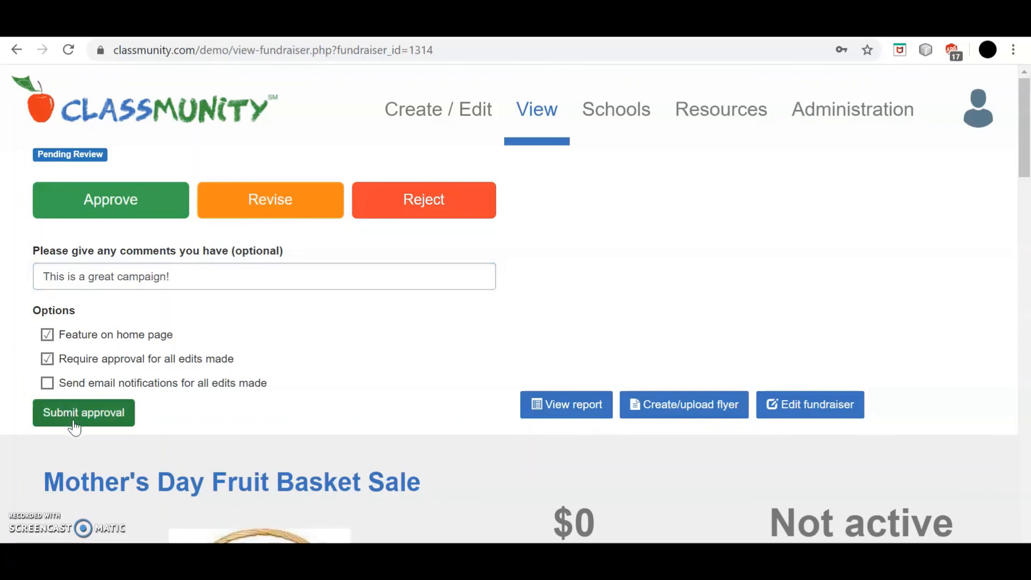
click(48, 387)
click(99, 424)
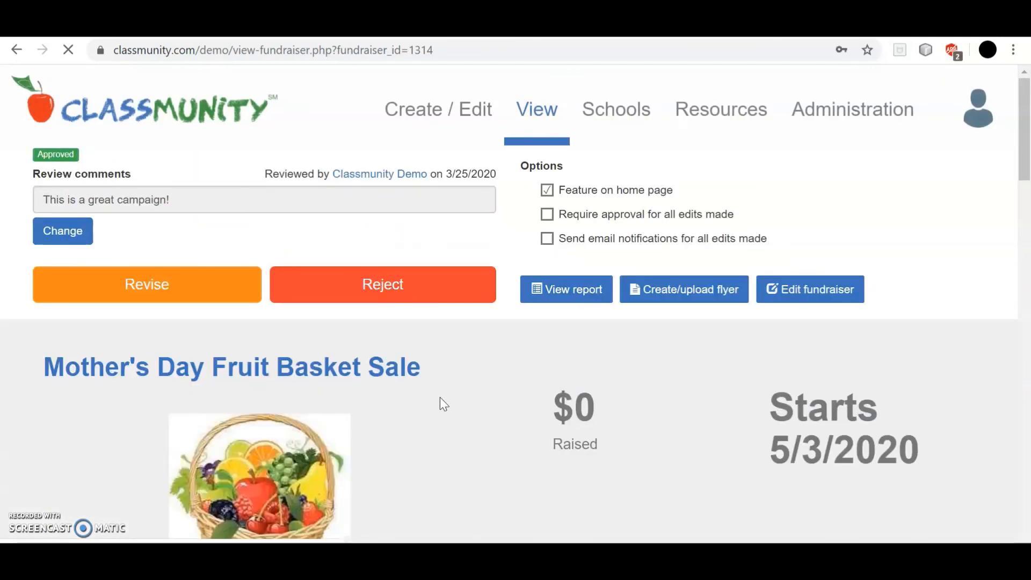
Step: Scroll the approved Mother's Day Fruit Basket Sale page to review its status and $500 goal
scroll(440, 398, down, 1)
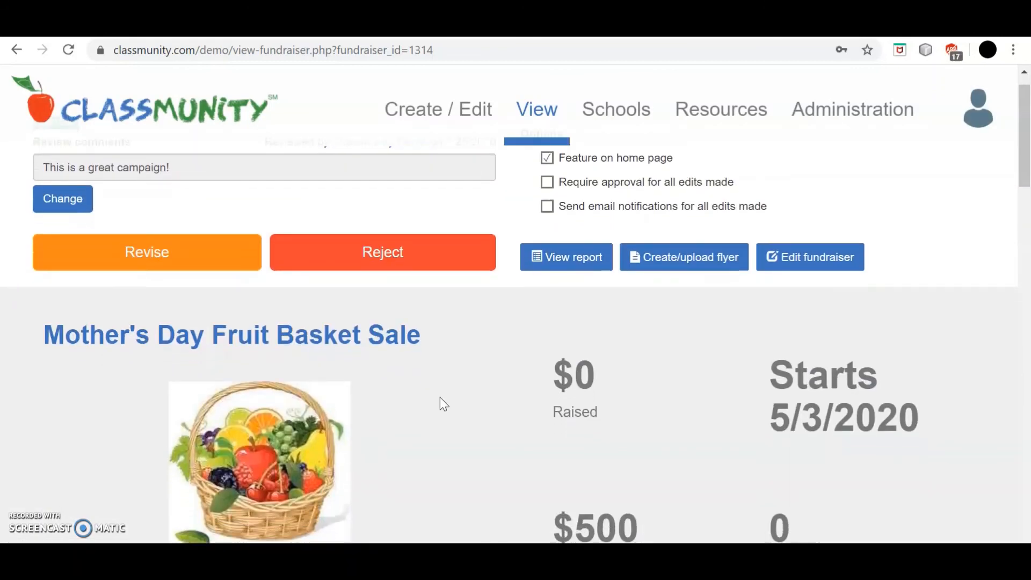
scroll(439, 397, down, 5)
scroll(439, 397, up, 2)
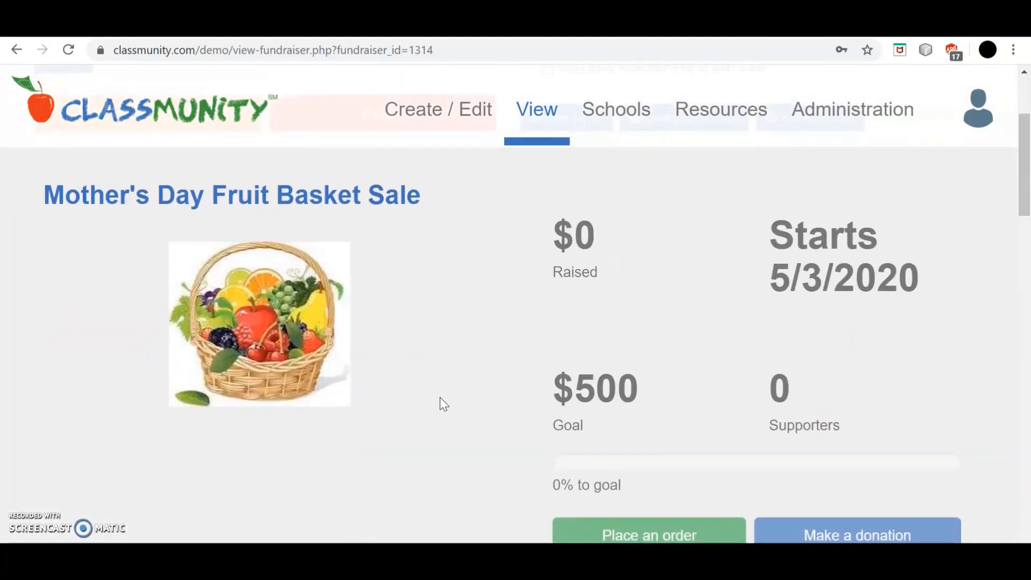